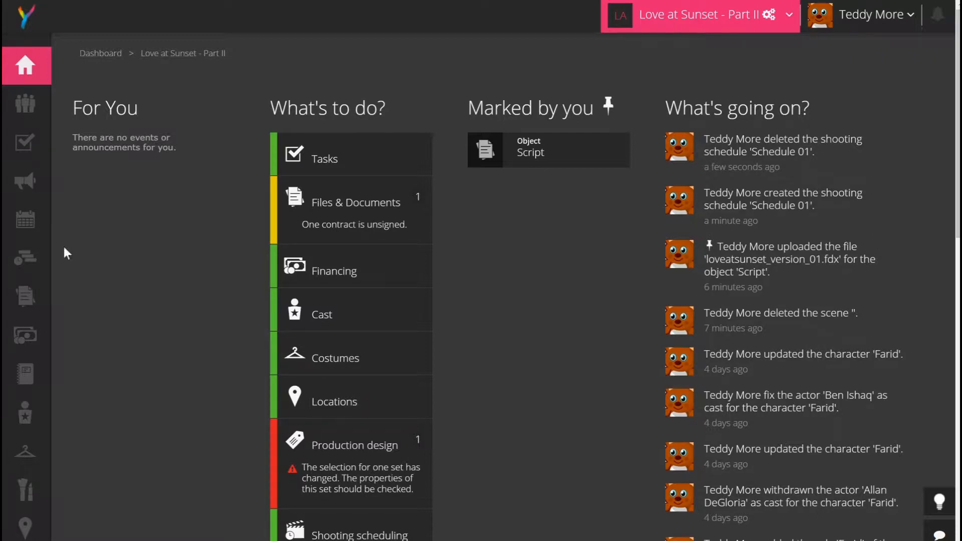
Go from the project dashboard to the Shooting scheduling section through the left sidebar.
mouse_move(52, 296)
scroll(65, 314, "down", 3)
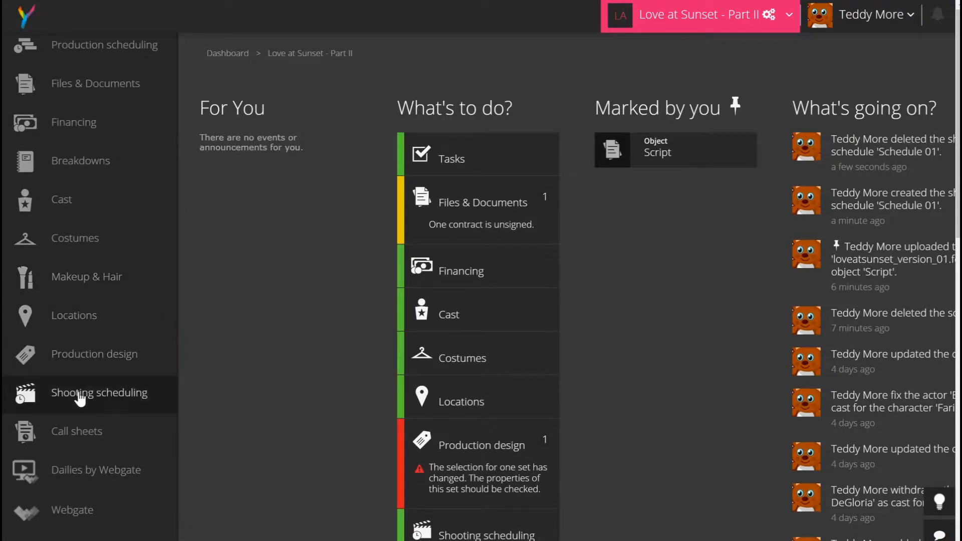
left_click(79, 394)
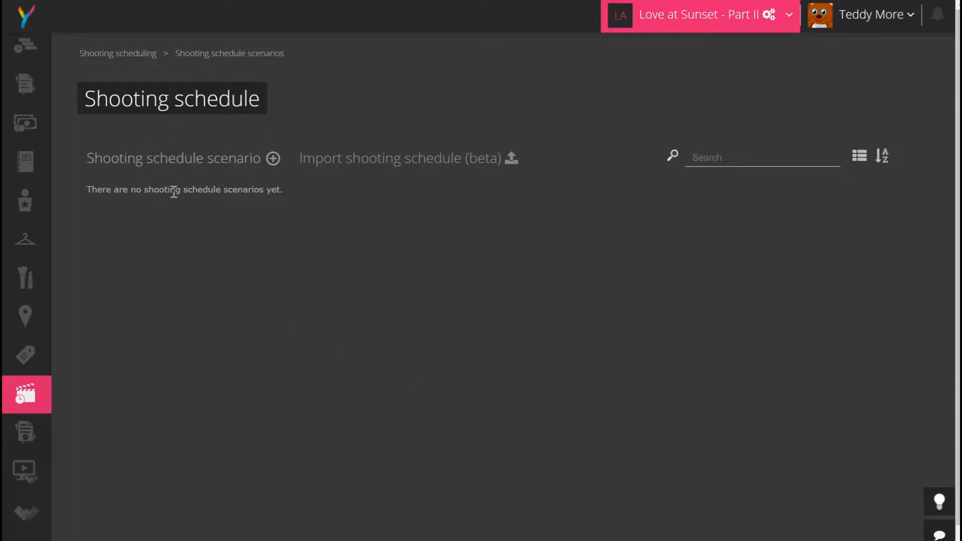
Add a shooting schedule scenario named 'Schedule 01' as a new draft.
left_click(273, 161)
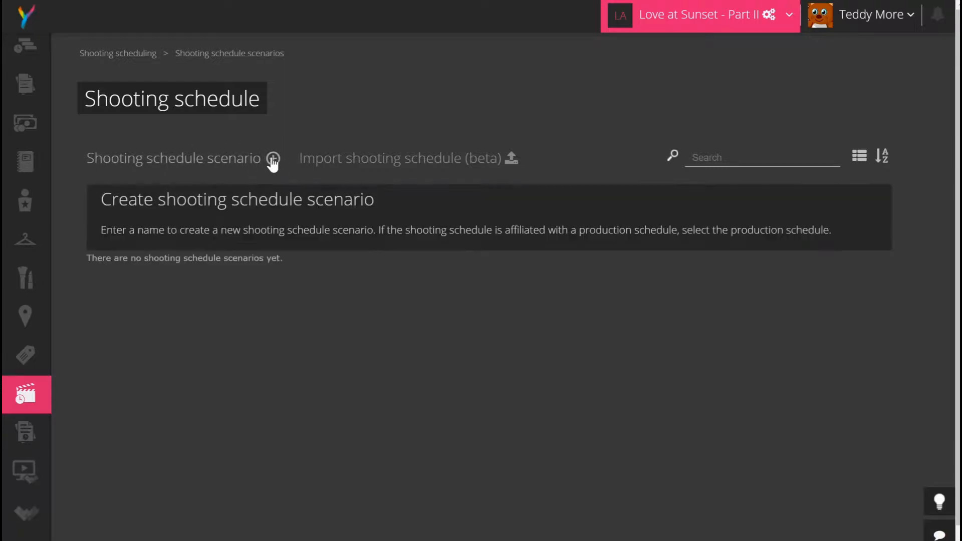
type("Schedule 01")
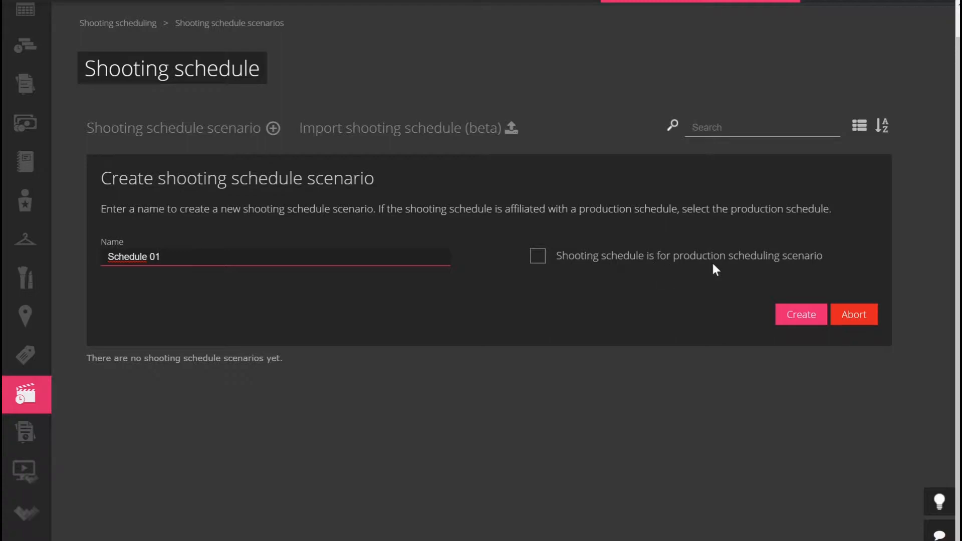
left_click(802, 321)
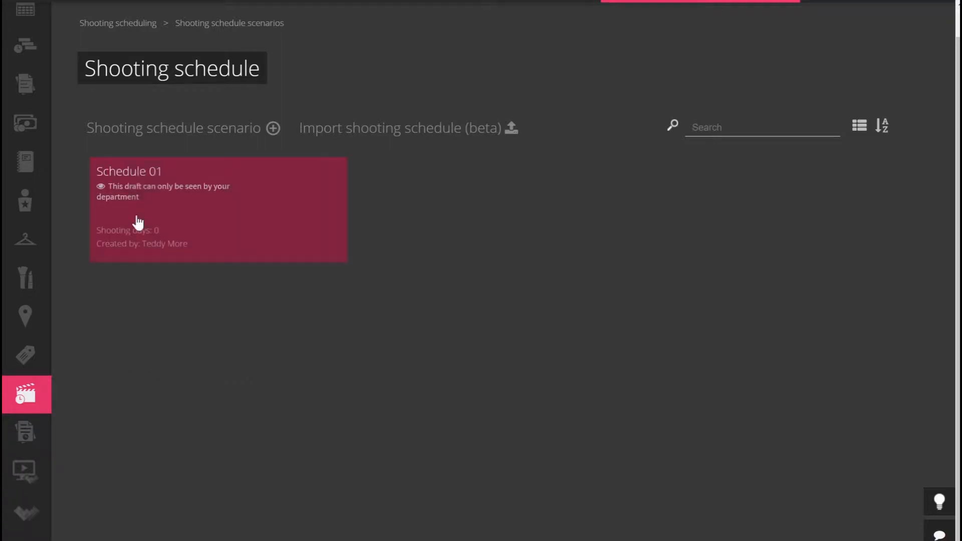
Open the 'Import shooting schedule (beta)' dialog.
mouse_move(243, 212)
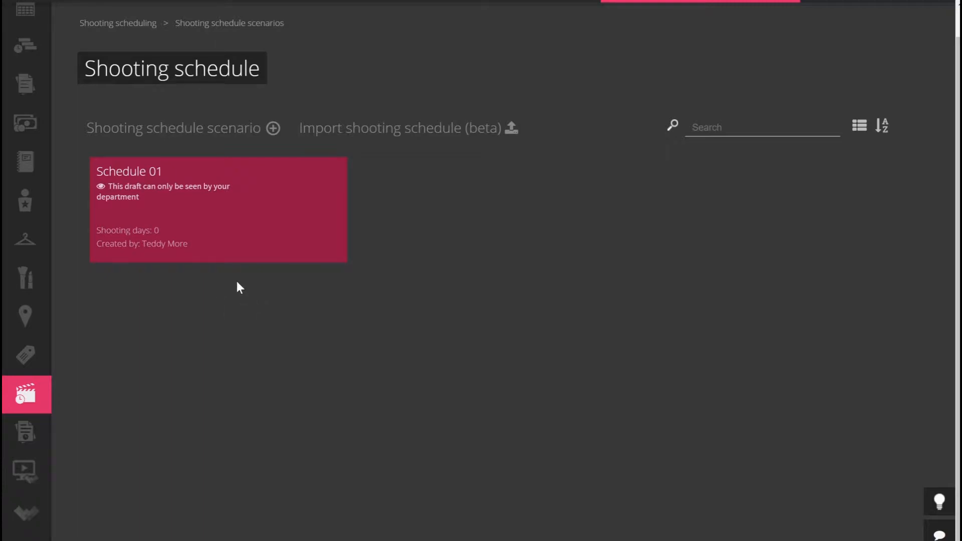
mouse_move(213, 209)
left_click(444, 128)
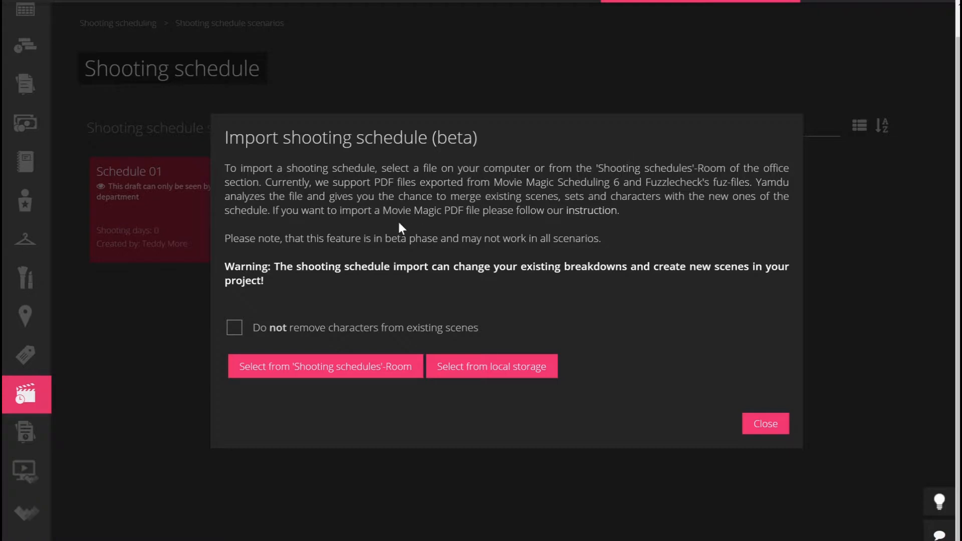
Close the Import shooting schedule dialog without importing anything.
left_click(775, 428)
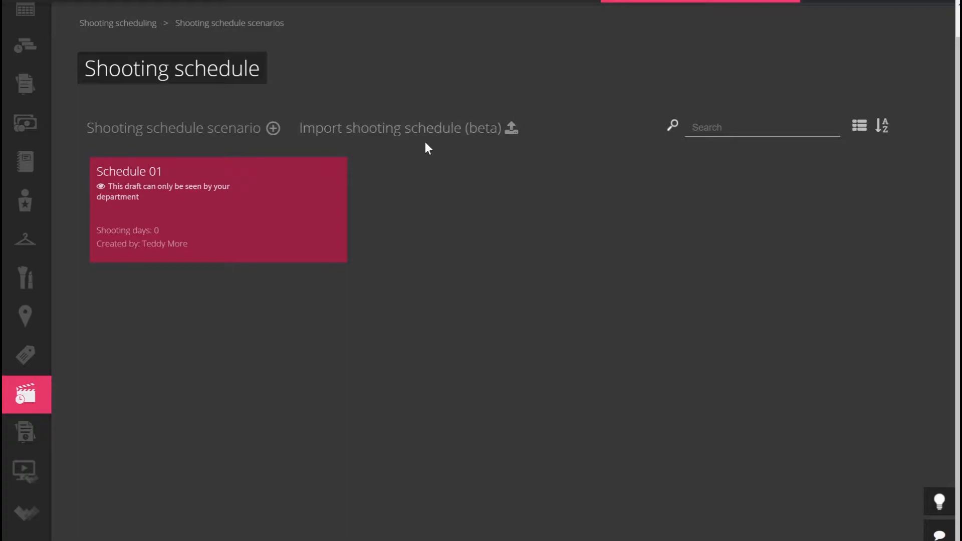
Start Schedule 01's shooting phase on 08/01/2018, save it, and switch to Breakdowns.
left_click(184, 226)
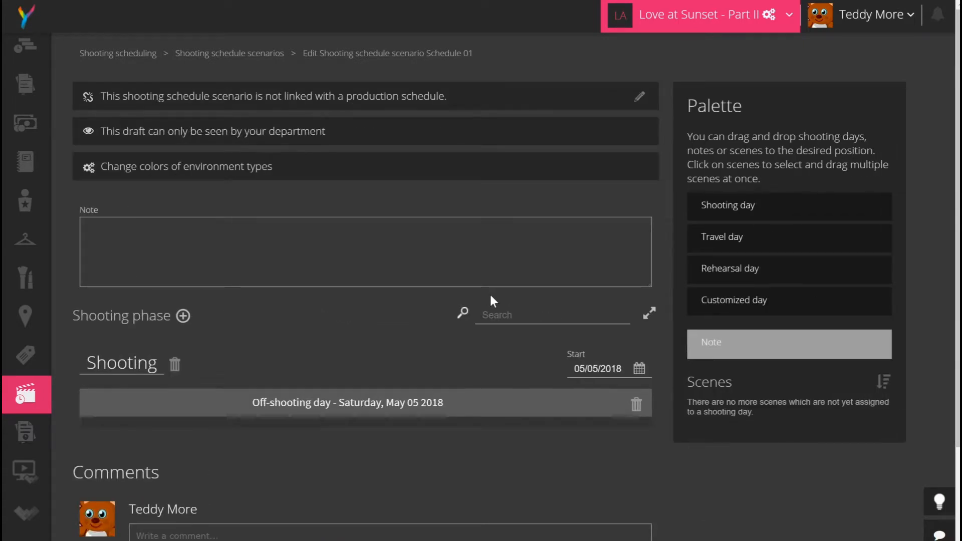
scroll(412, 315, "down", 2)
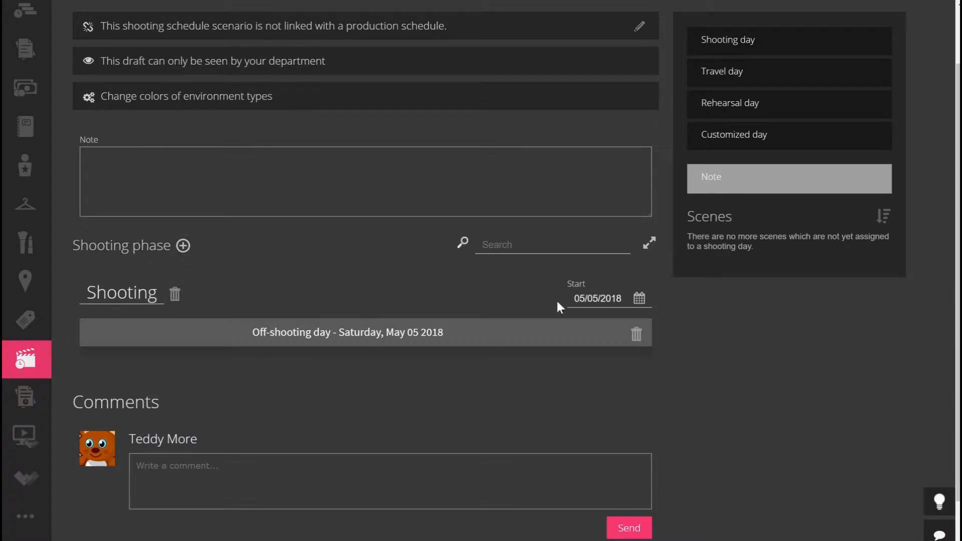
left_click(602, 299)
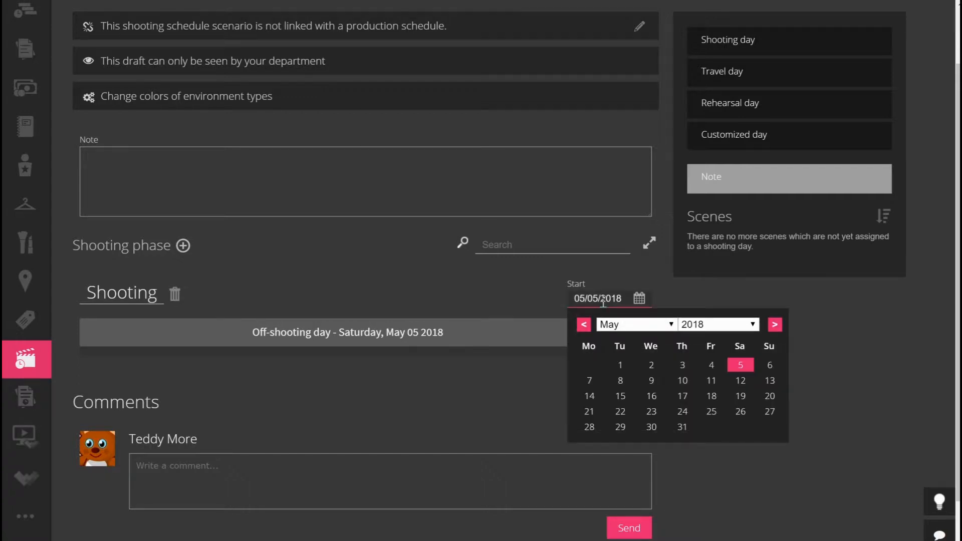
left_click(776, 327)
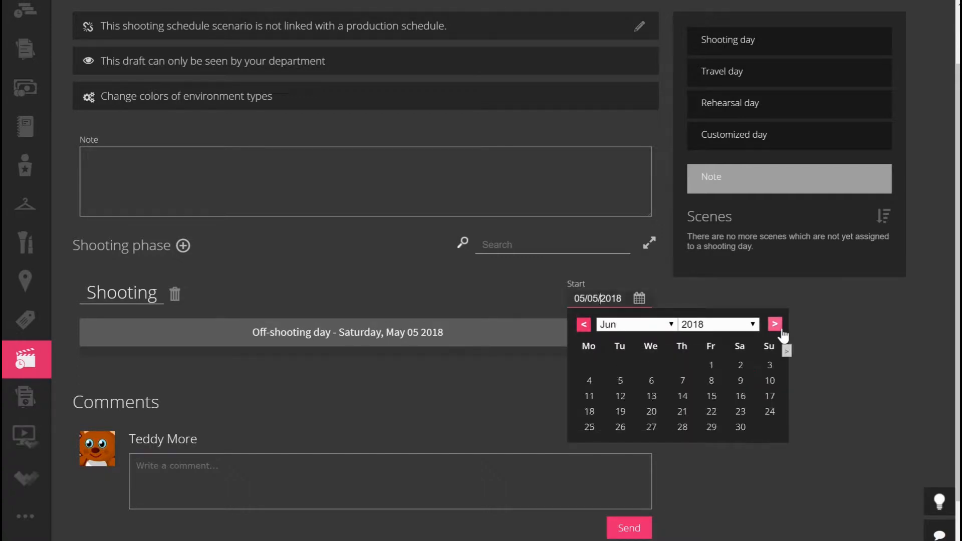
left_click(776, 326)
left_click(776, 325)
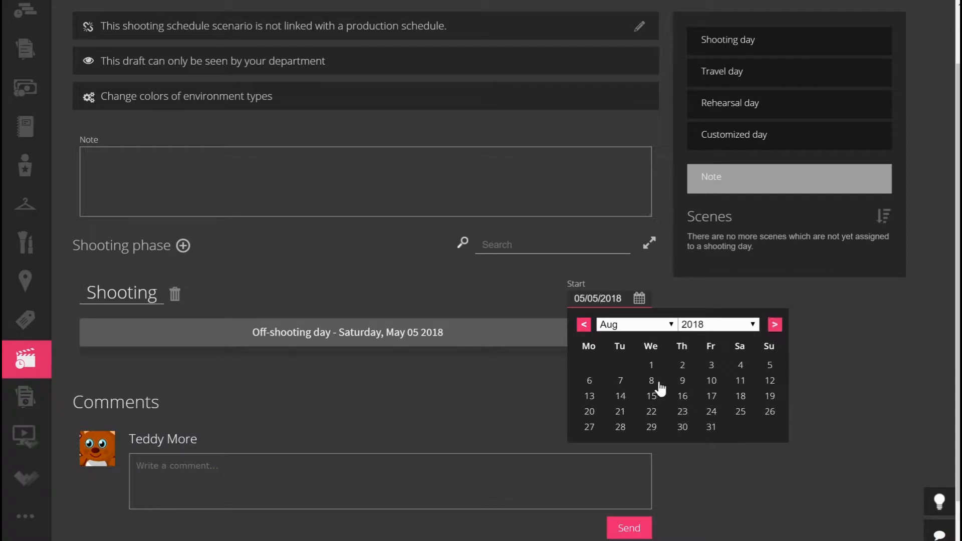
left_click(651, 365)
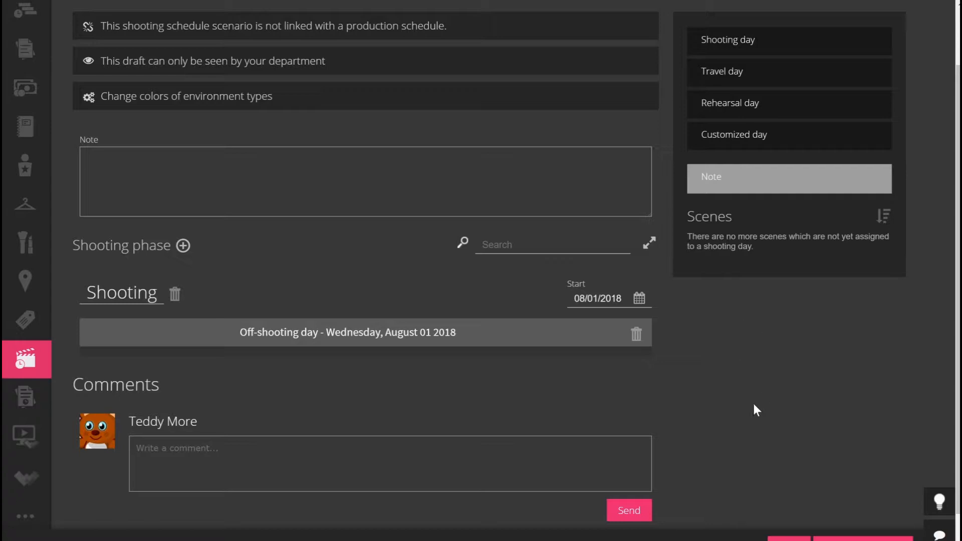
left_click(790, 539)
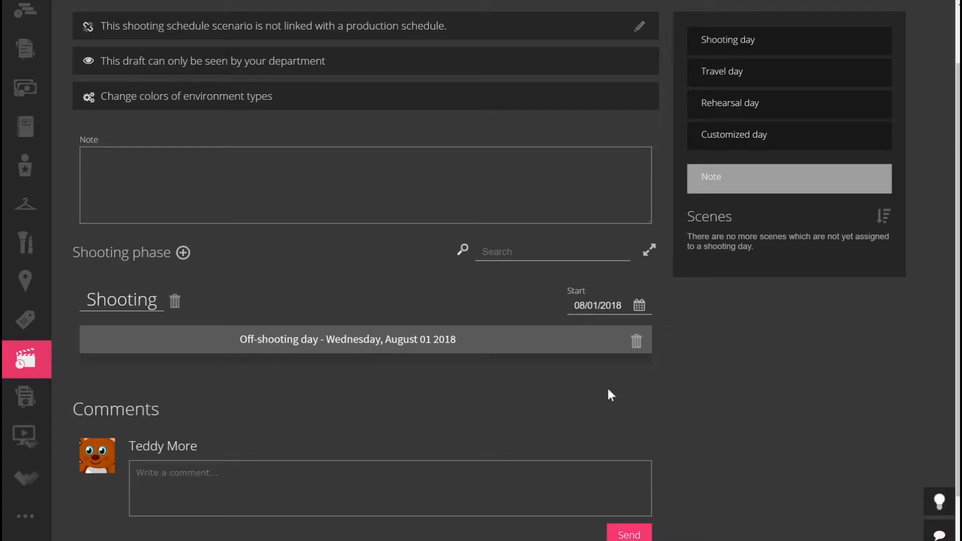
mouse_move(63, 364)
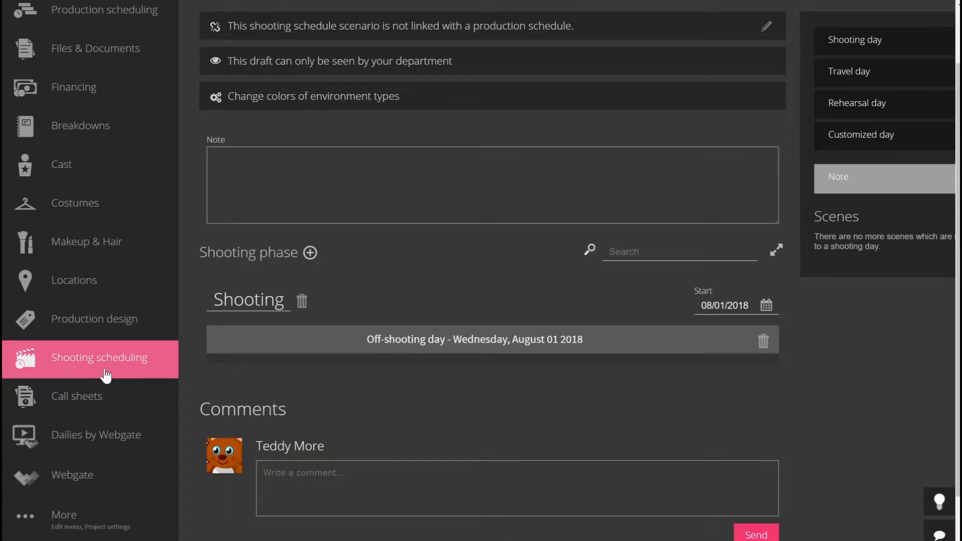
left_click(110, 130)
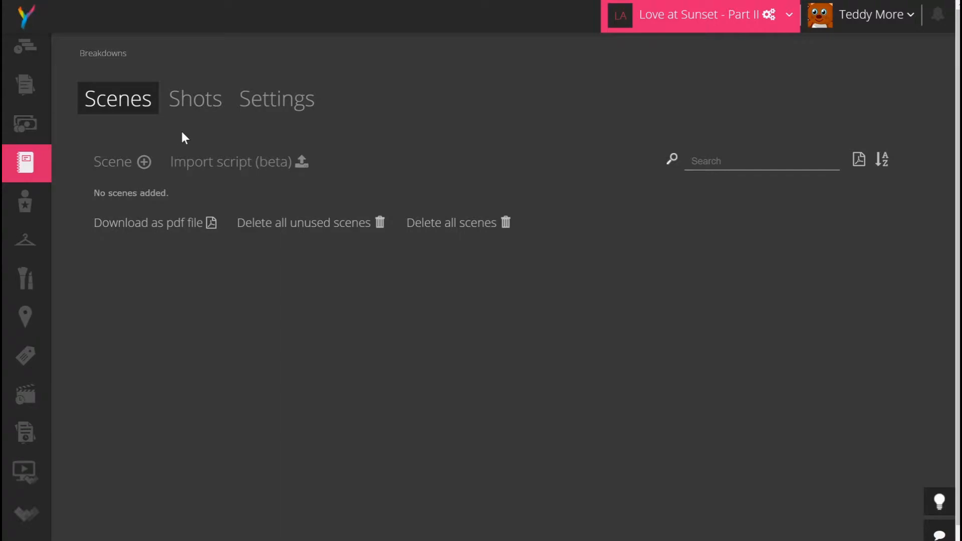
Pick loveatsunset_version_01.fdx from the project's Script object for the script import.
left_click(234, 161)
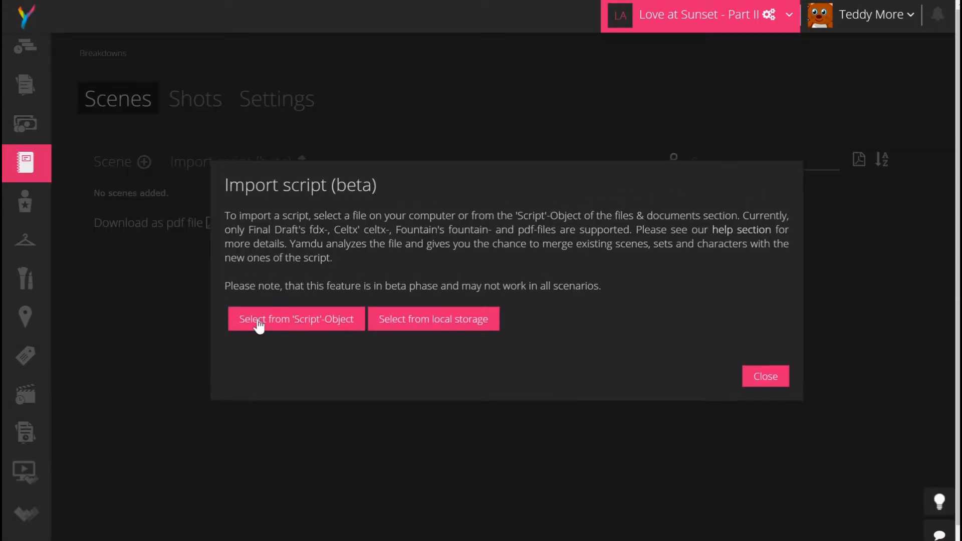
left_click(250, 328)
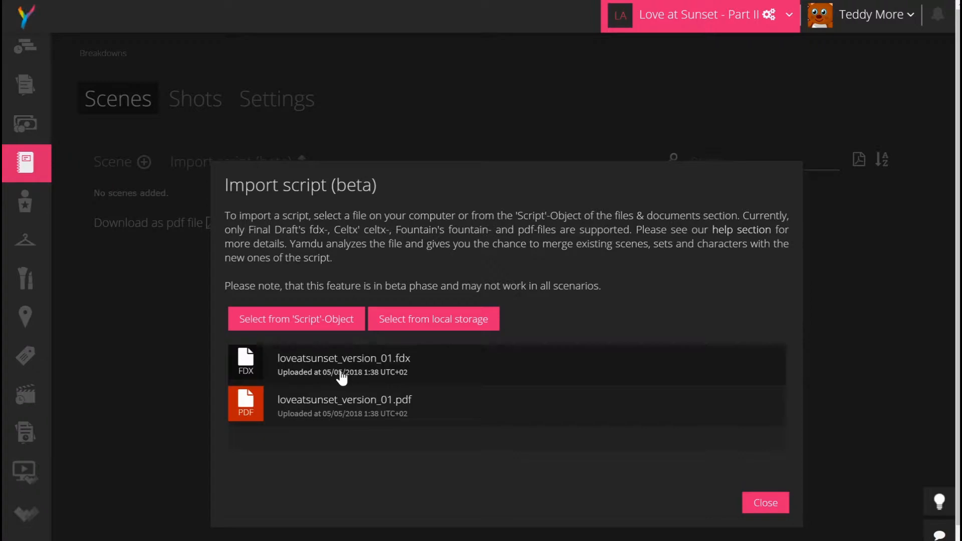
left_click(419, 373)
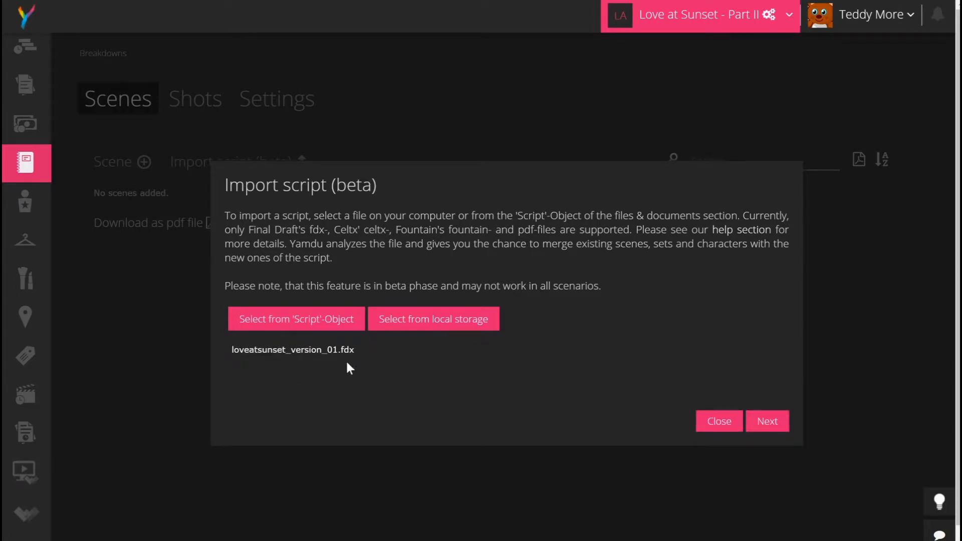
Analyze and save the loveatsunset_version_01.fdx import, adding its six scenes to Breakdowns.
left_click(778, 423)
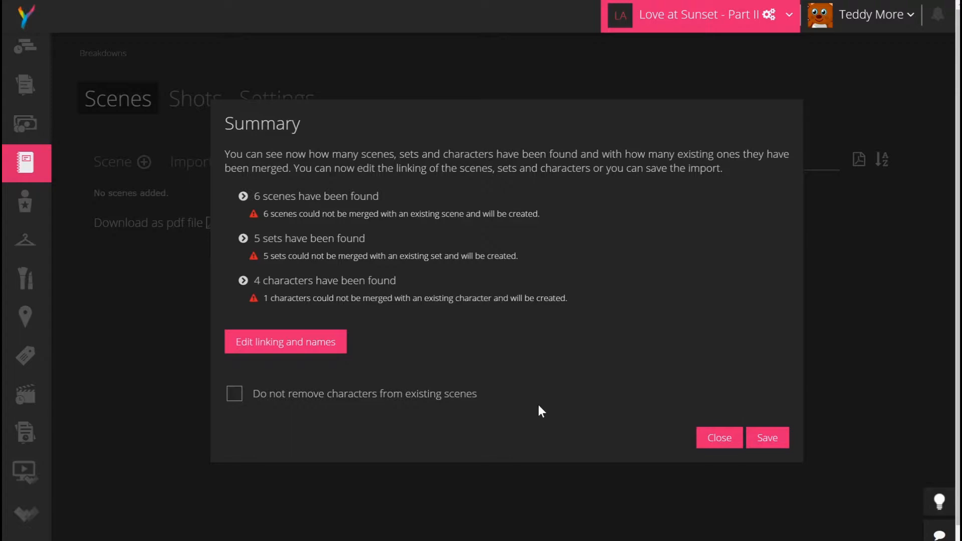
left_click(767, 438)
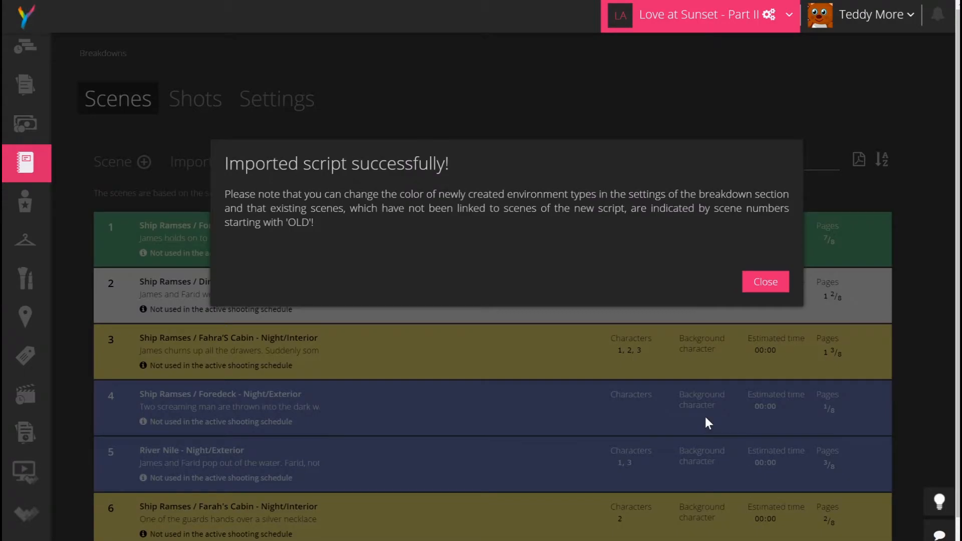
left_click(766, 282)
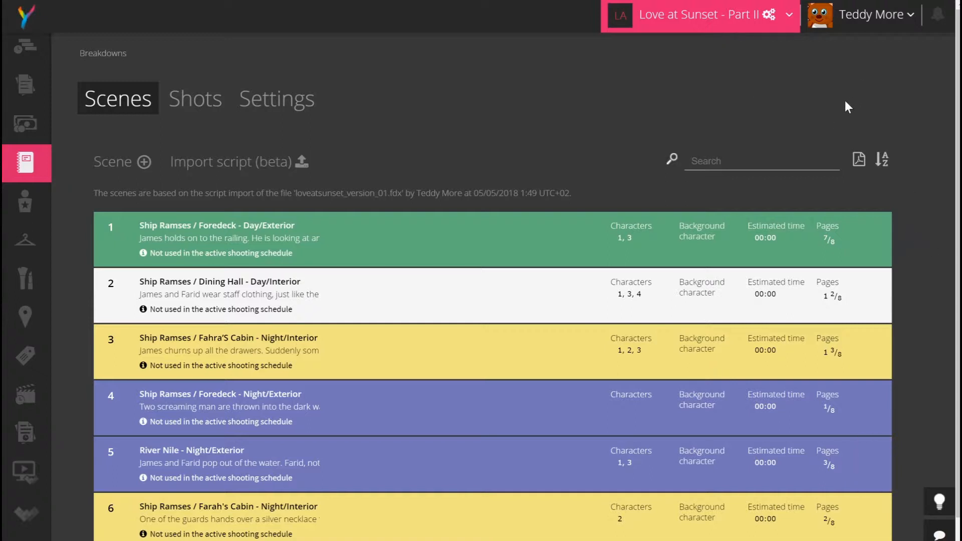
Replace scene 1's description with 'James and Farid dicuss their plans'.
left_click(418, 259)
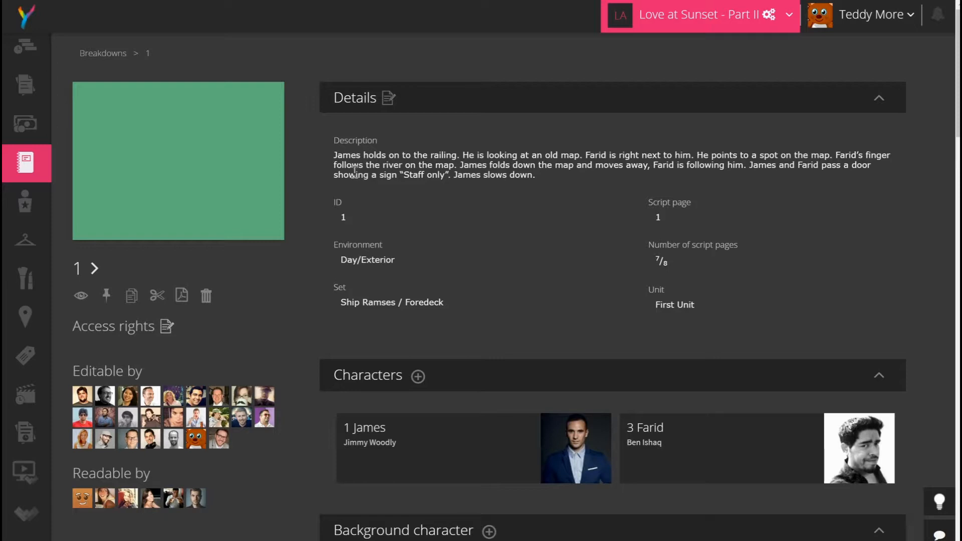
left_click(394, 89)
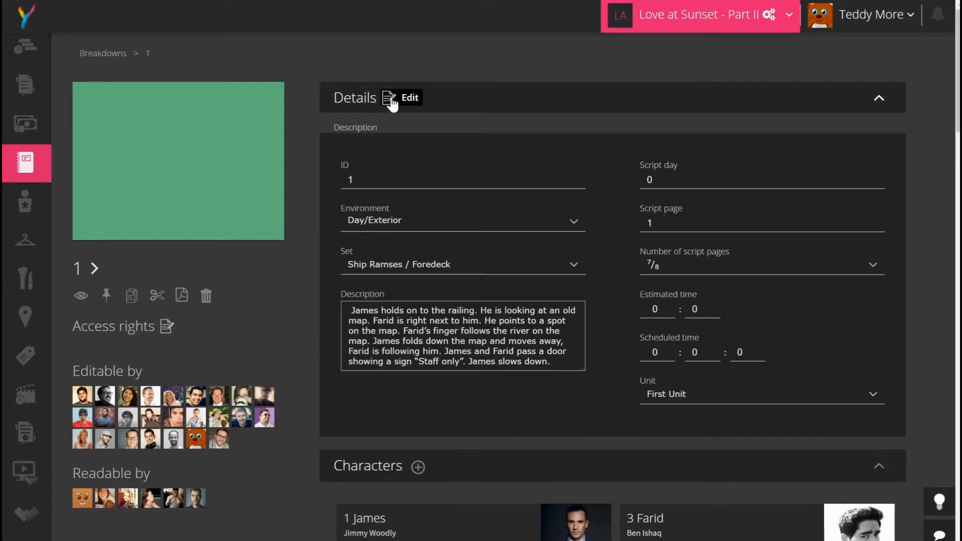
left_click_drag(566, 343, 330, 295)
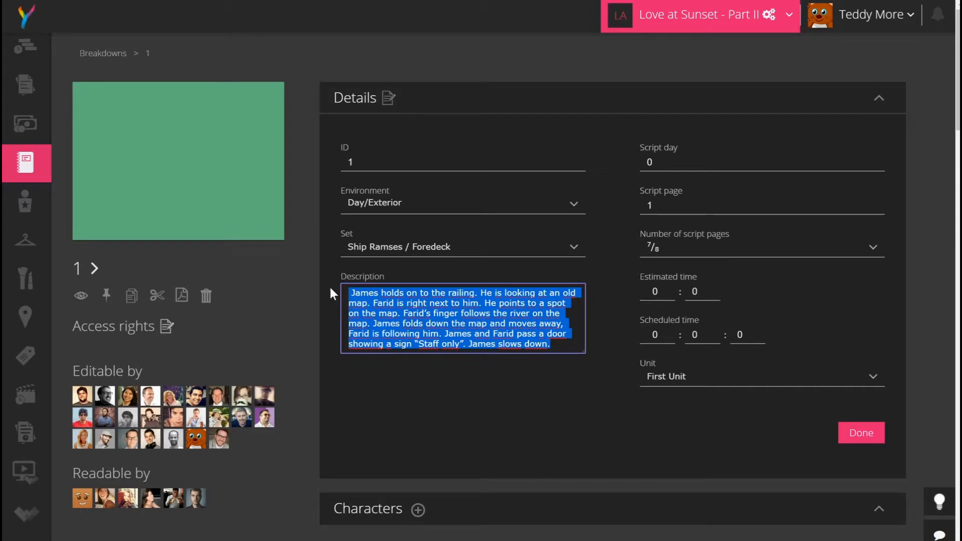
type("James and ")
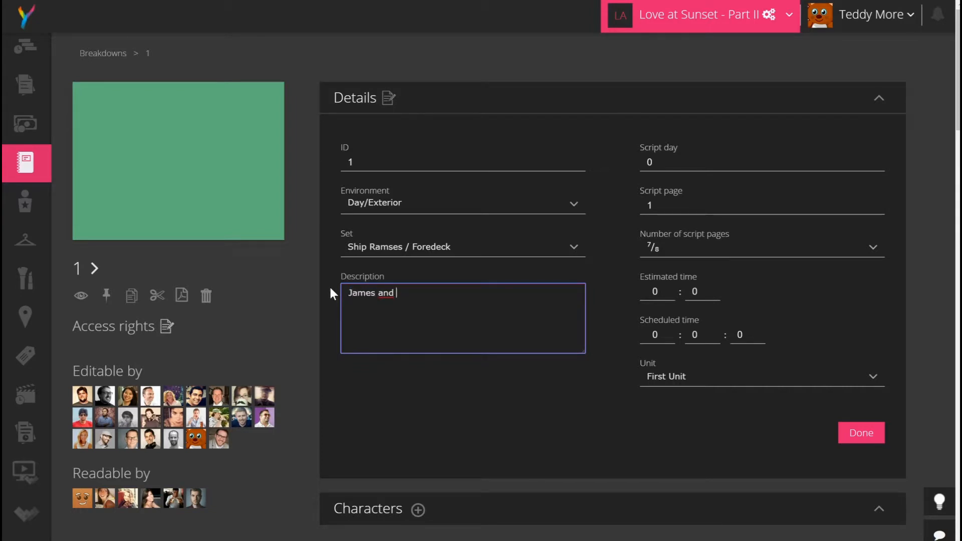
type("Farid sicuss their plan")
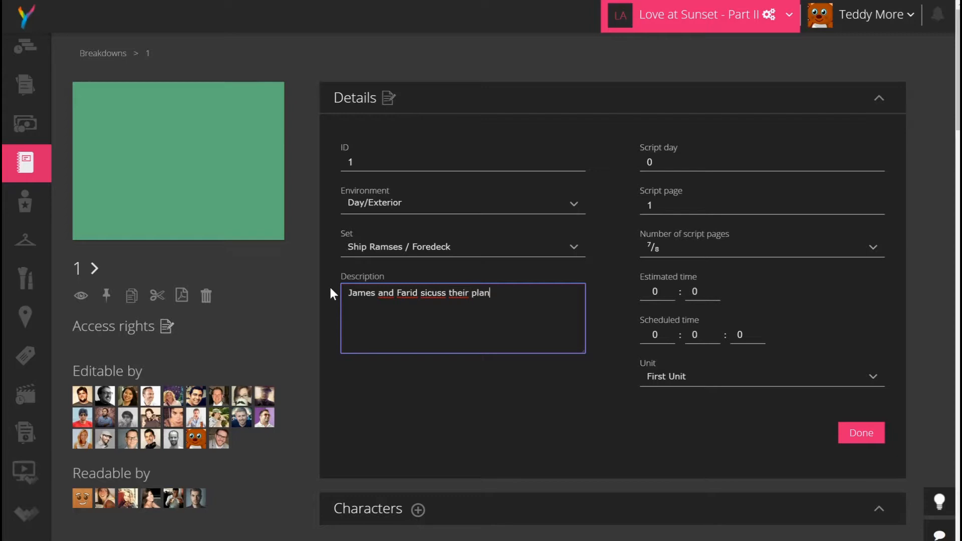
type("s")
left_click(421, 295)
key("BackSpace")
type("d")
left_click(486, 428)
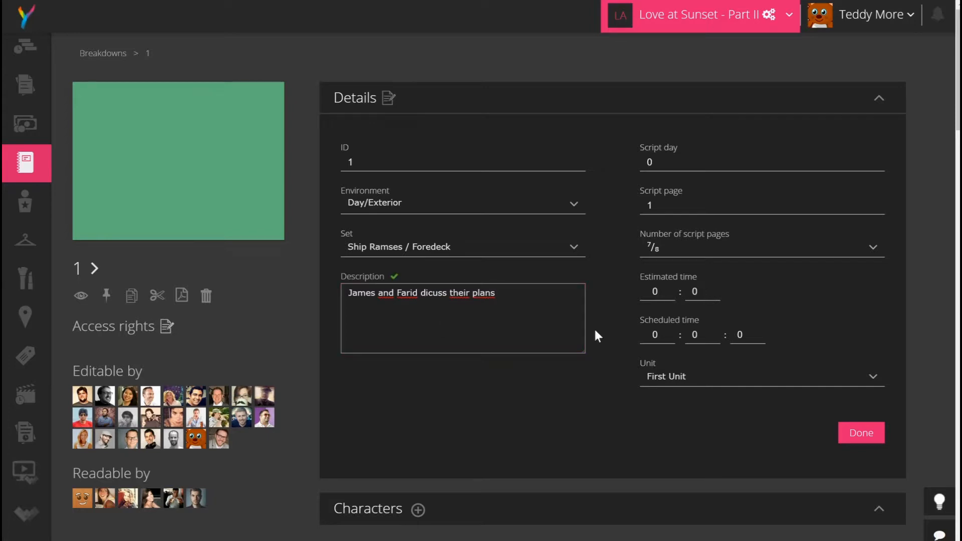
Set scene 1's script day to 1 and estimated time to 5 minutes, then save.
double_click(643, 161)
type("1")
left_click(662, 289)
left_click(708, 289)
left_click(858, 434)
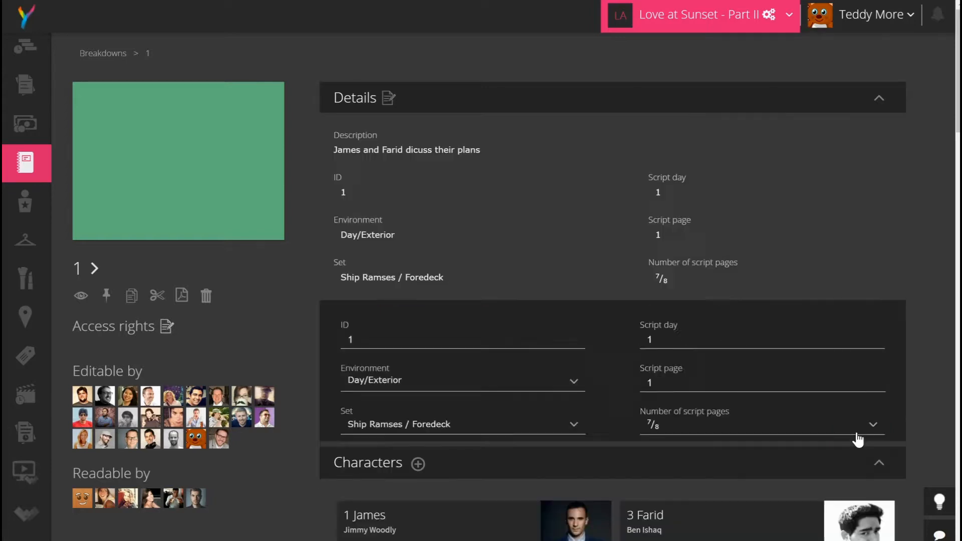
scroll(671, 361, "down", 3)
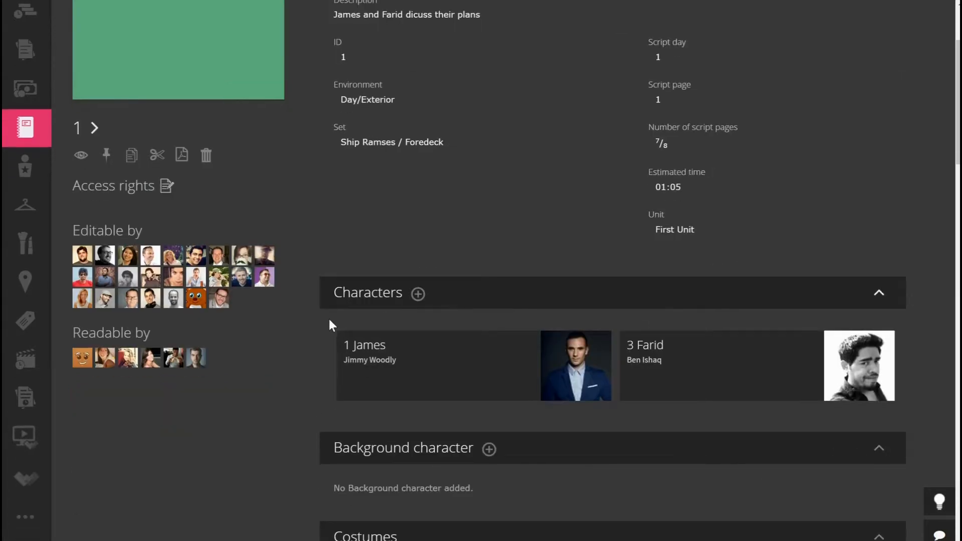
mouse_move(364, 351)
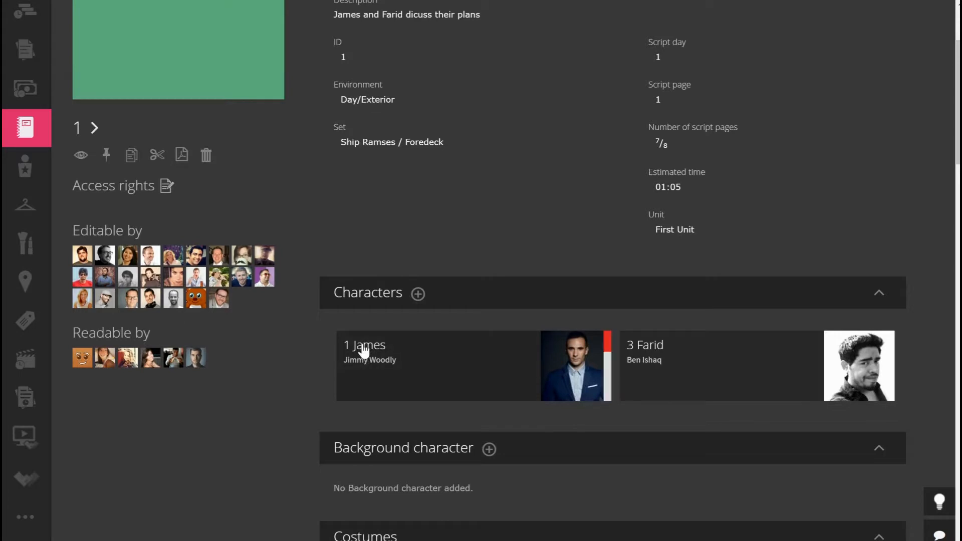
mouse_move(646, 351)
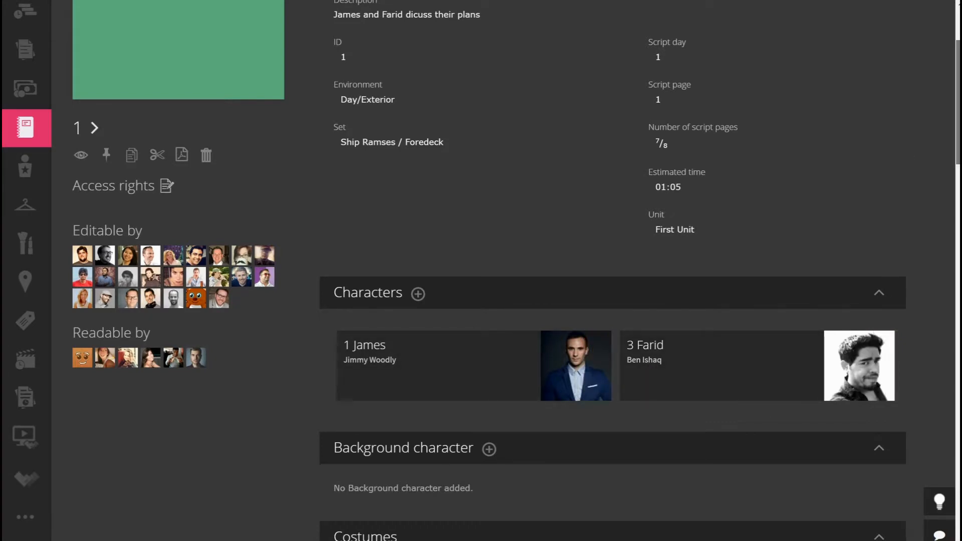
scroll(509, 201, "up", 1)
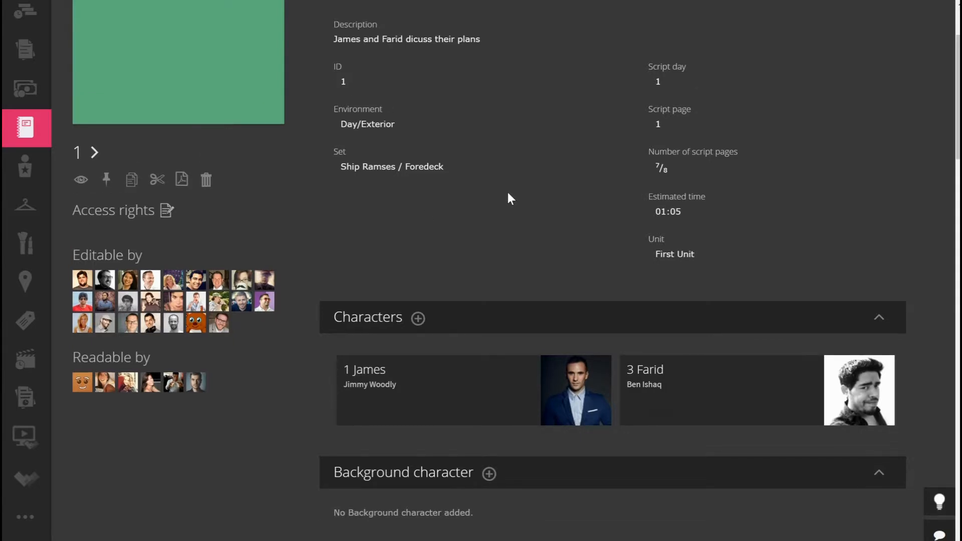
scroll(507, 194, "up", 4)
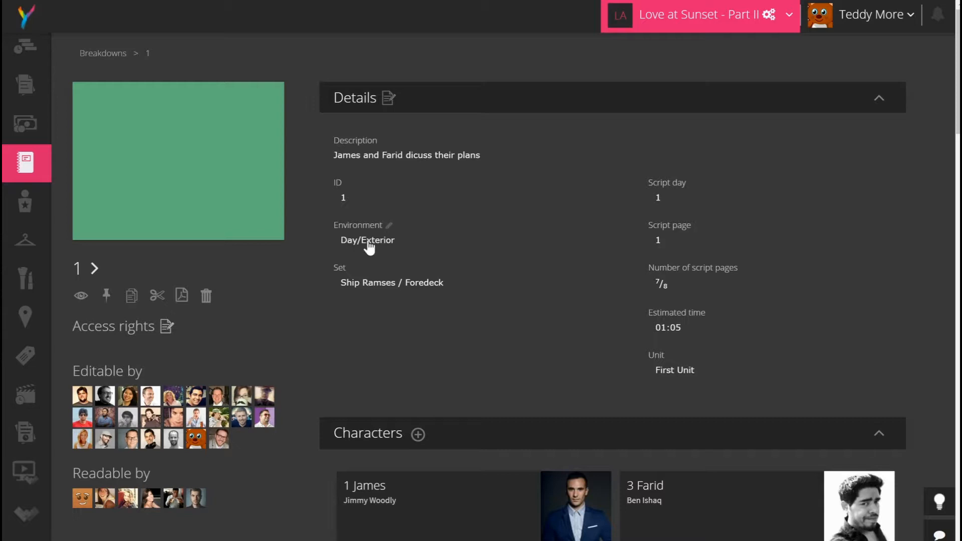
mouse_move(122, 400)
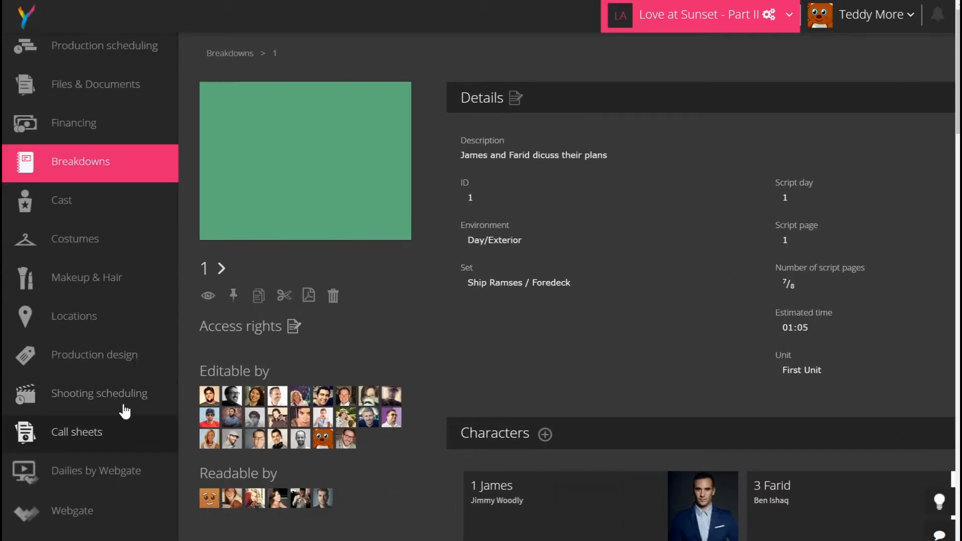
Open the Schedule 01 editor from Shooting scheduling and show the scene sorting options.
left_click(130, 401)
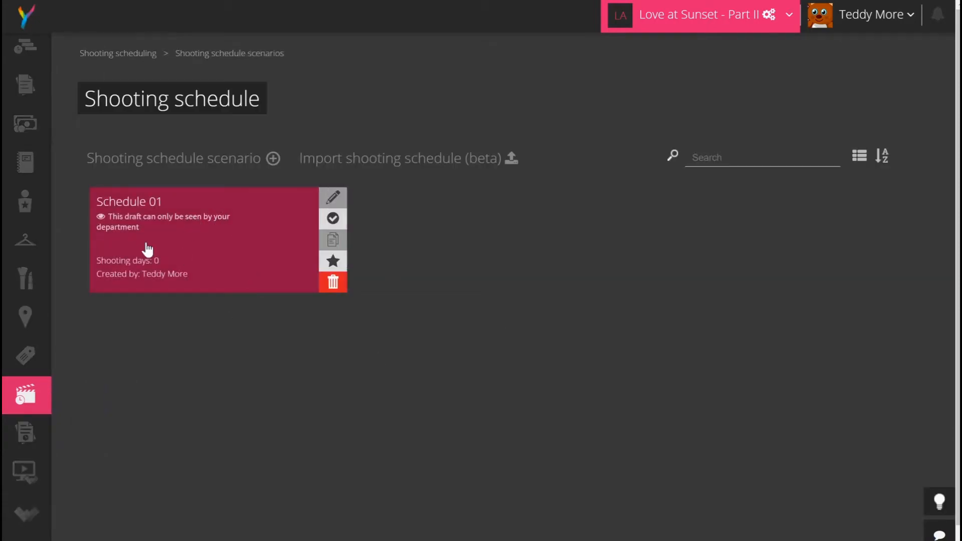
left_click(201, 231)
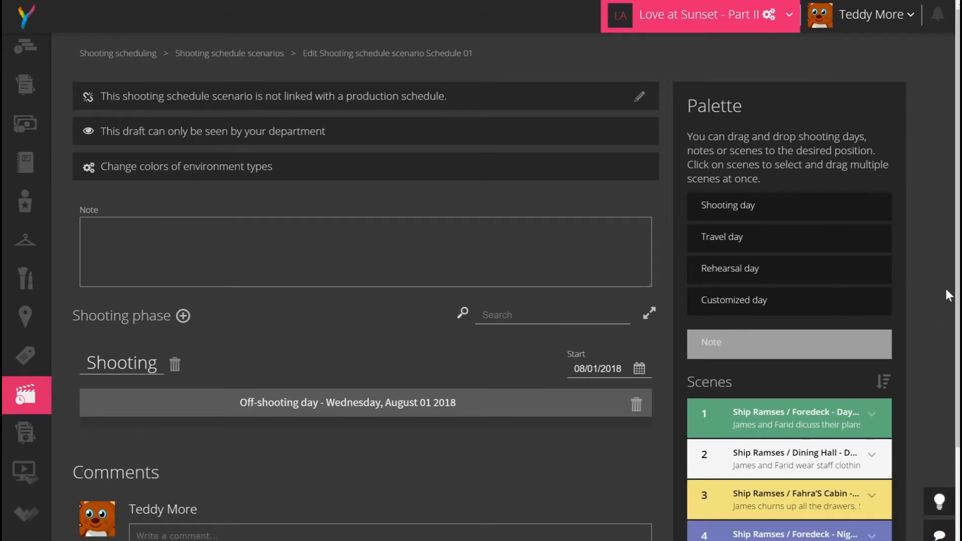
scroll(945, 288, "down", 3)
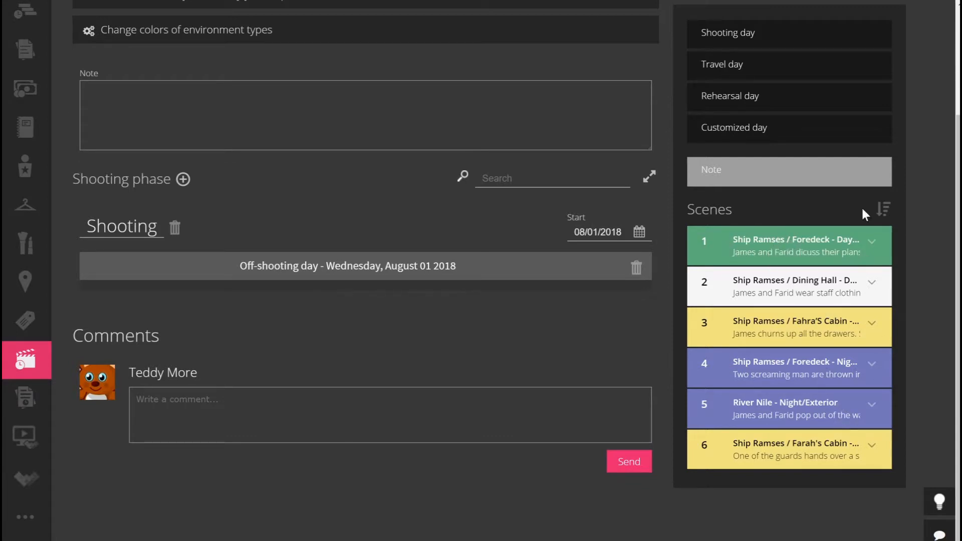
left_click(884, 210)
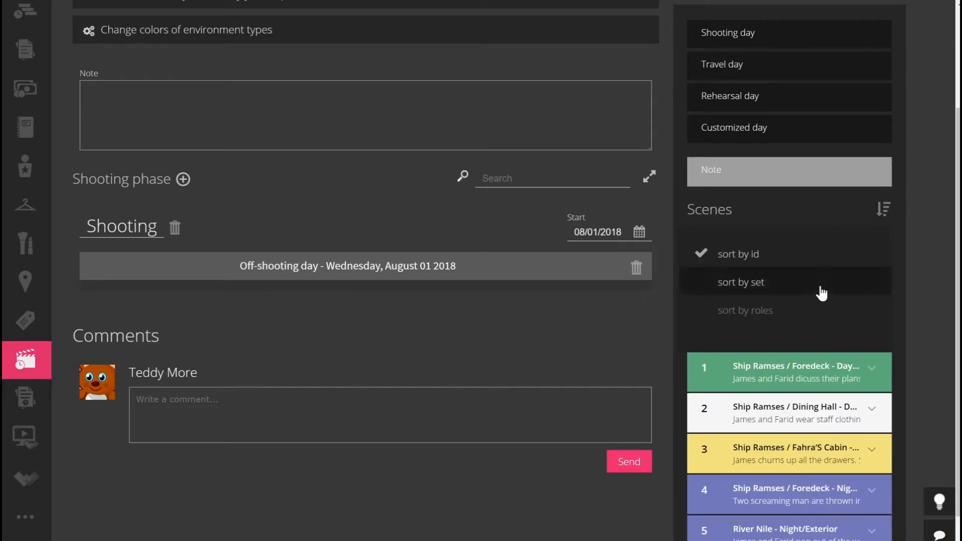
left_click(767, 295)
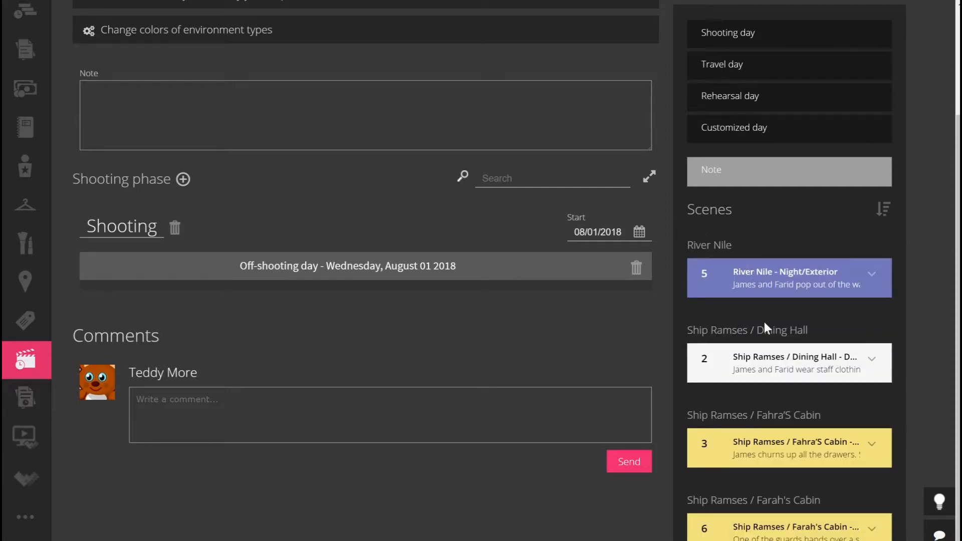
left_click(881, 213)
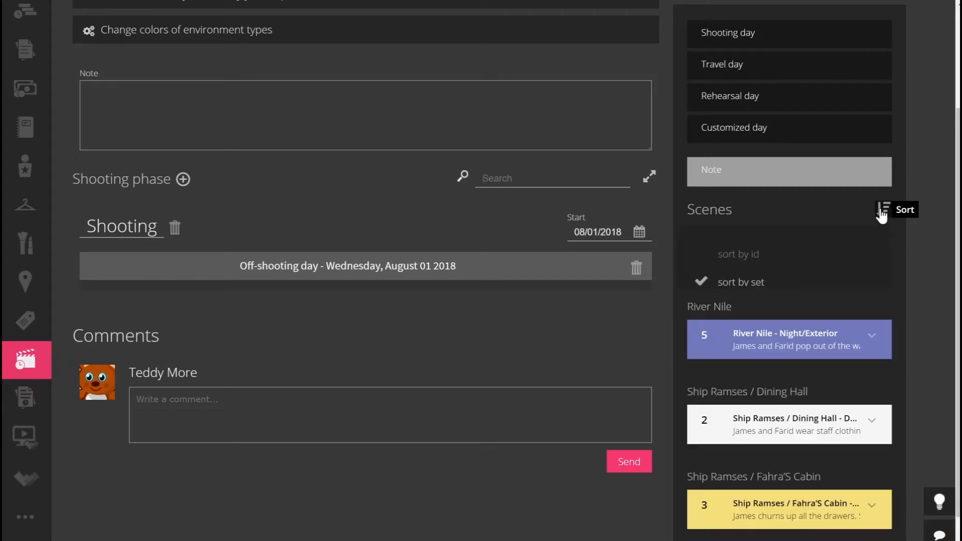
left_click(754, 311)
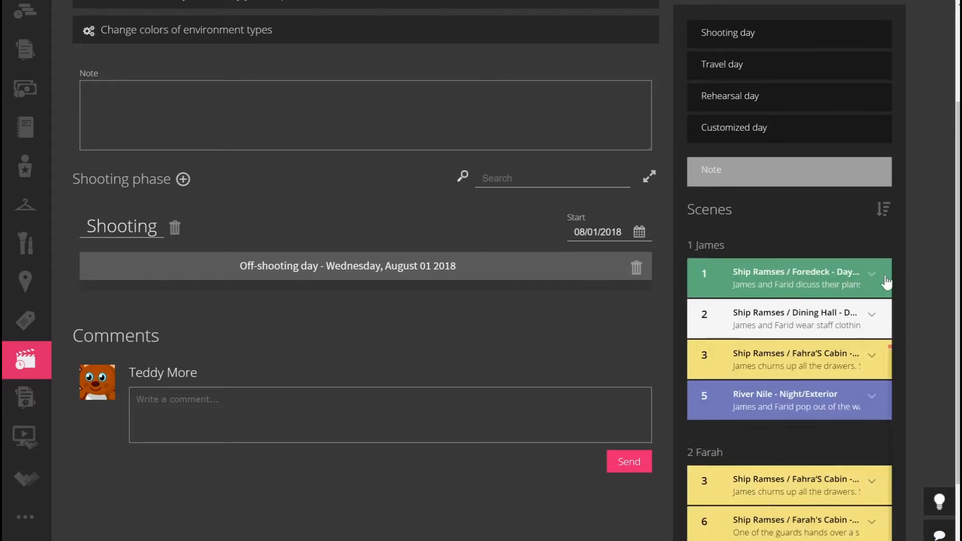
scroll(799, 346, "down", 2)
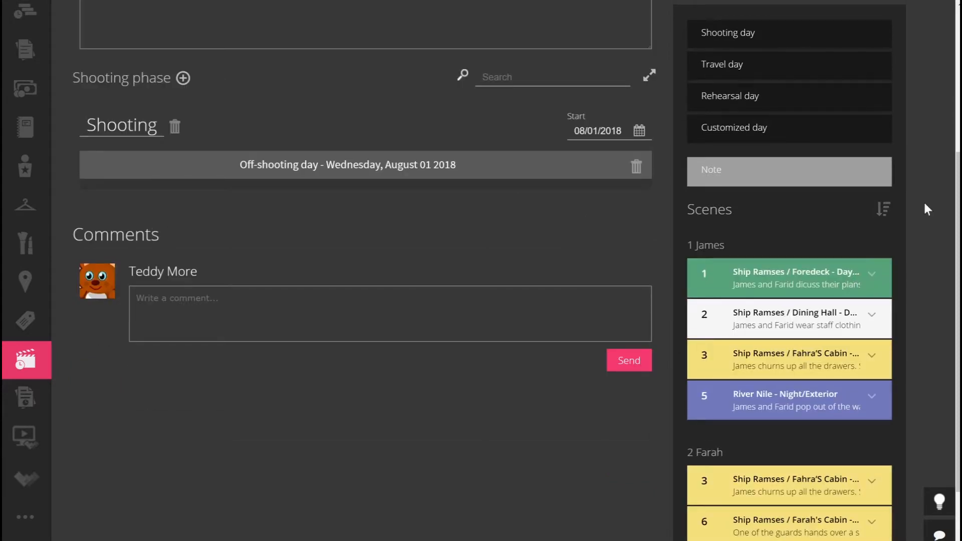
scroll(880, 209, "up", 2)
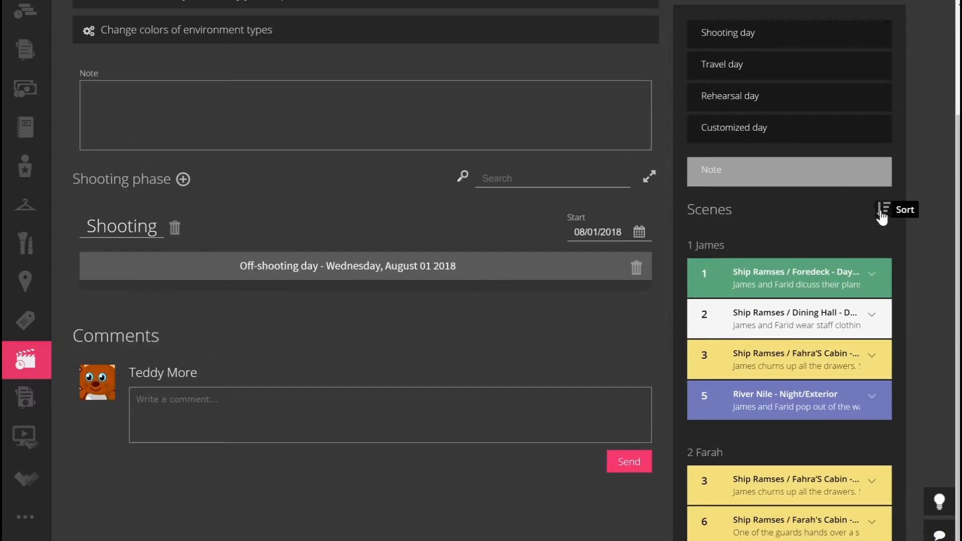
left_click(882, 215)
scroll(880, 214, "down", 2)
left_click(748, 157)
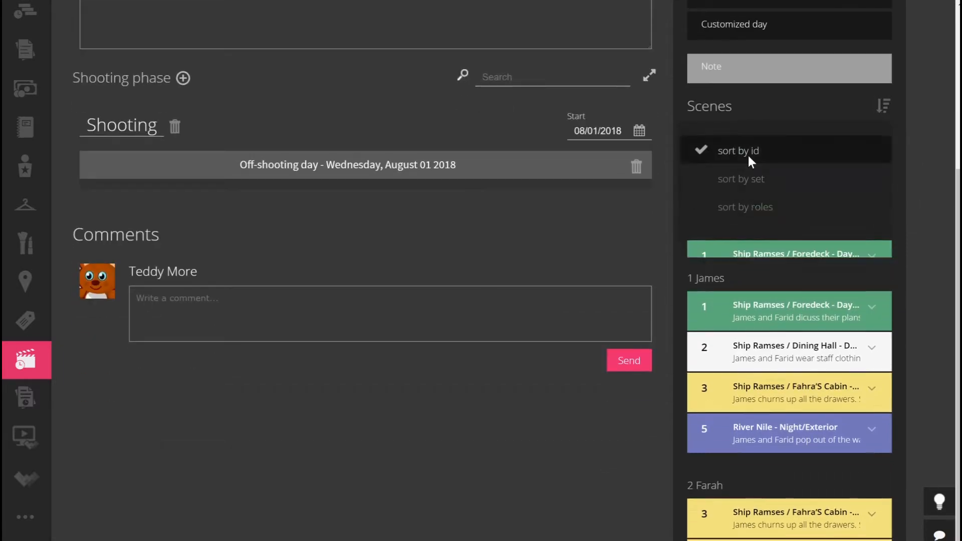
scroll(911, 242, "up", 3)
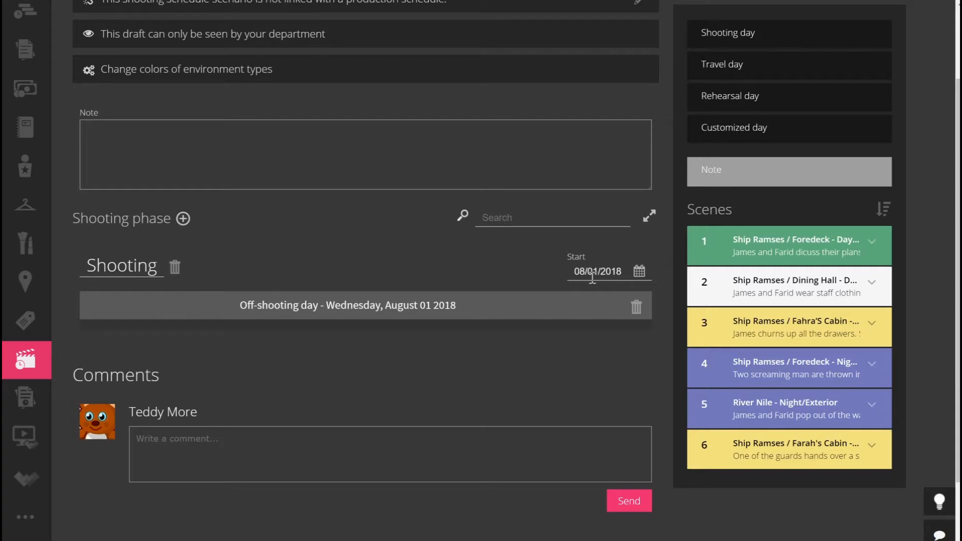
Place scenes 1 and 2 on Wednesday, August 01 2018, totalling 2 1/8 pages.
left_click_drag(760, 245, 268, 338)
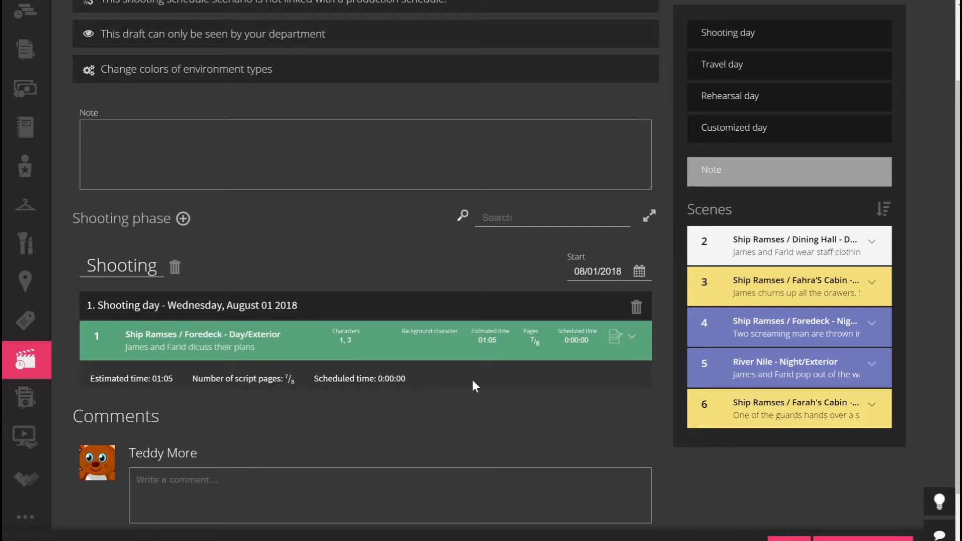
left_click(631, 336)
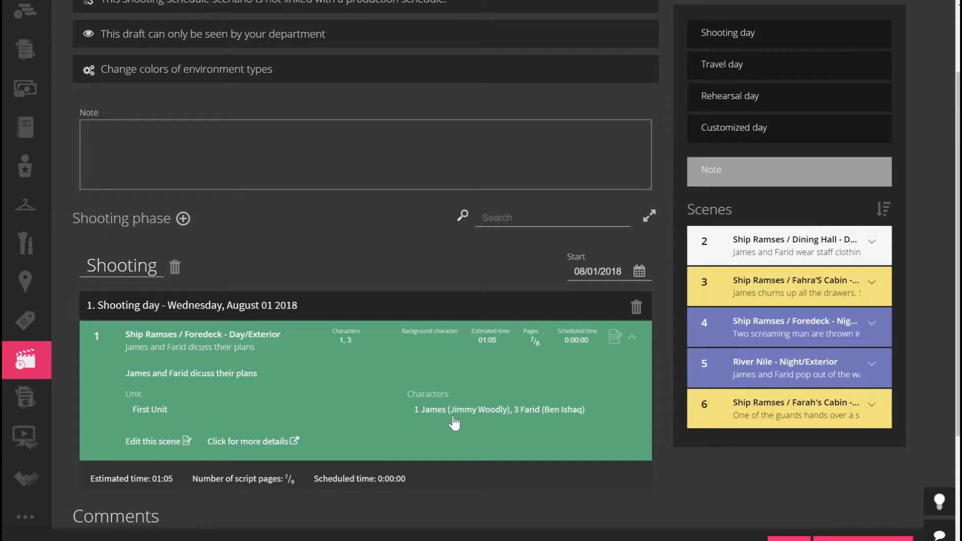
left_click(631, 342)
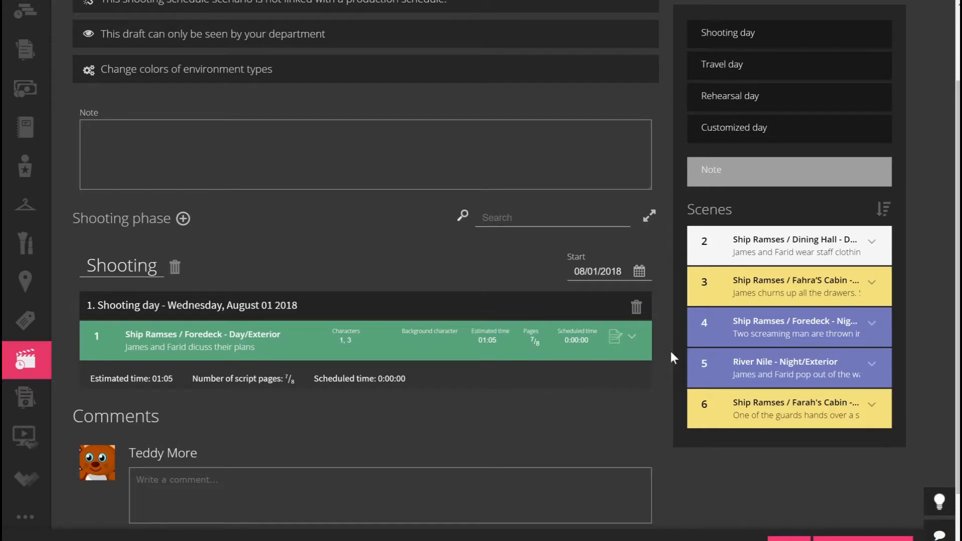
left_click_drag(726, 249, 263, 386)
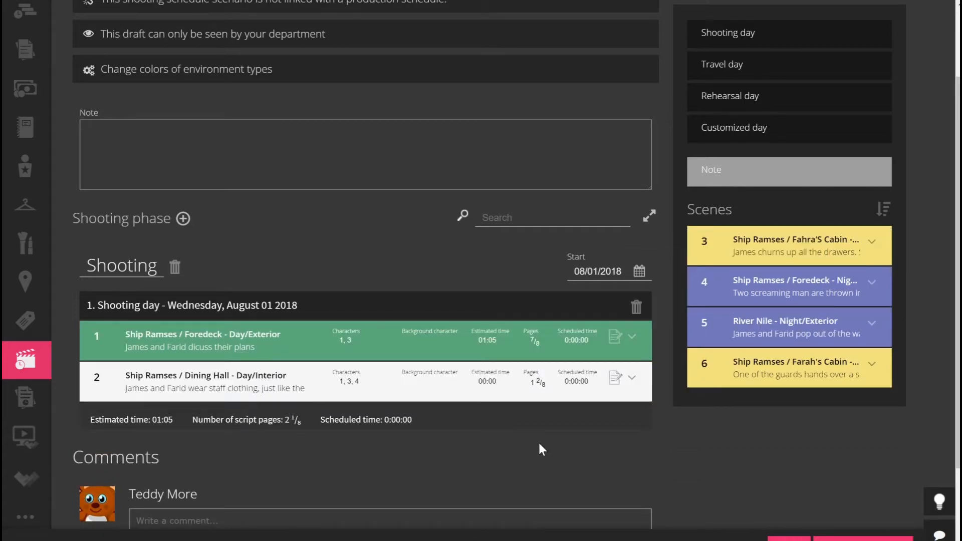
Move scenes 3 and 6 together onto the first shooting day.
left_click(726, 245, "ctrl")
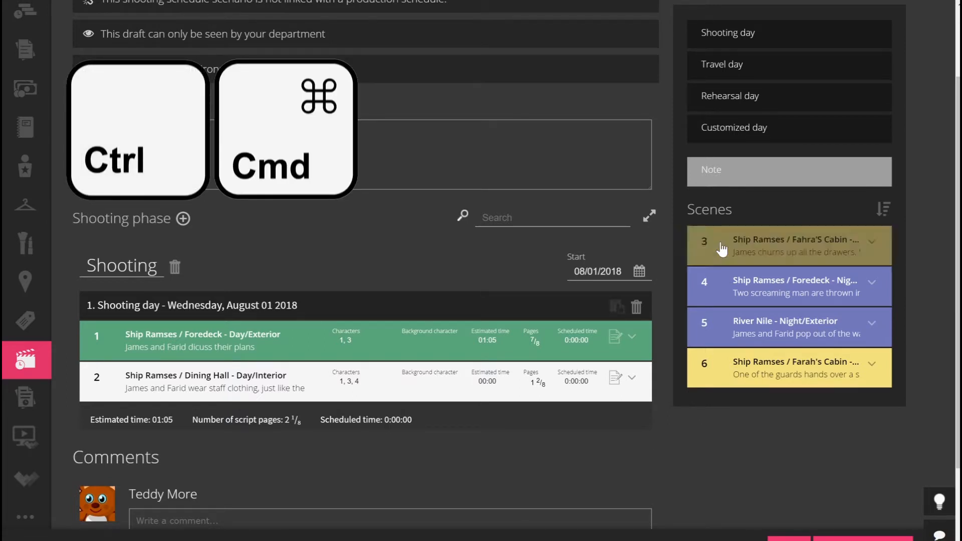
left_click(720, 364, "ctrl")
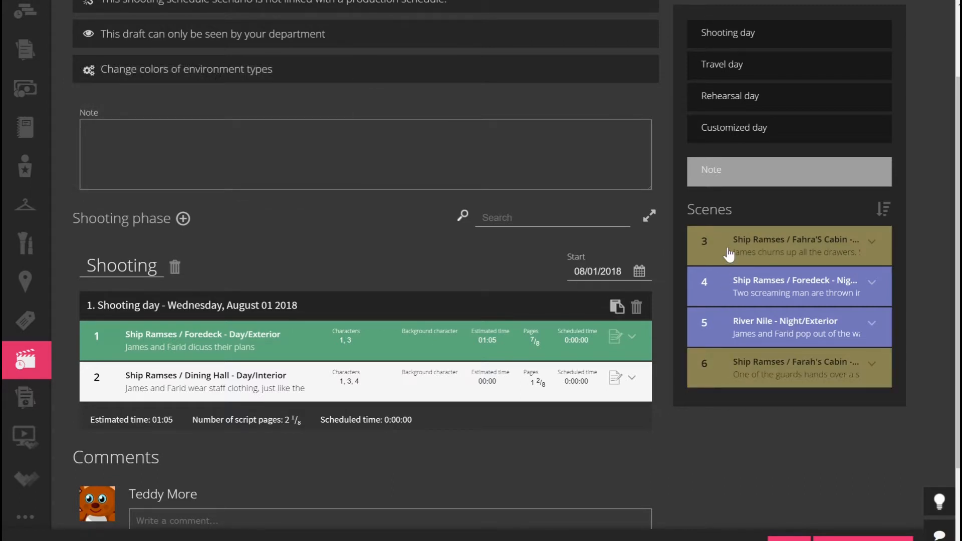
left_click_drag(723, 264, 210, 434)
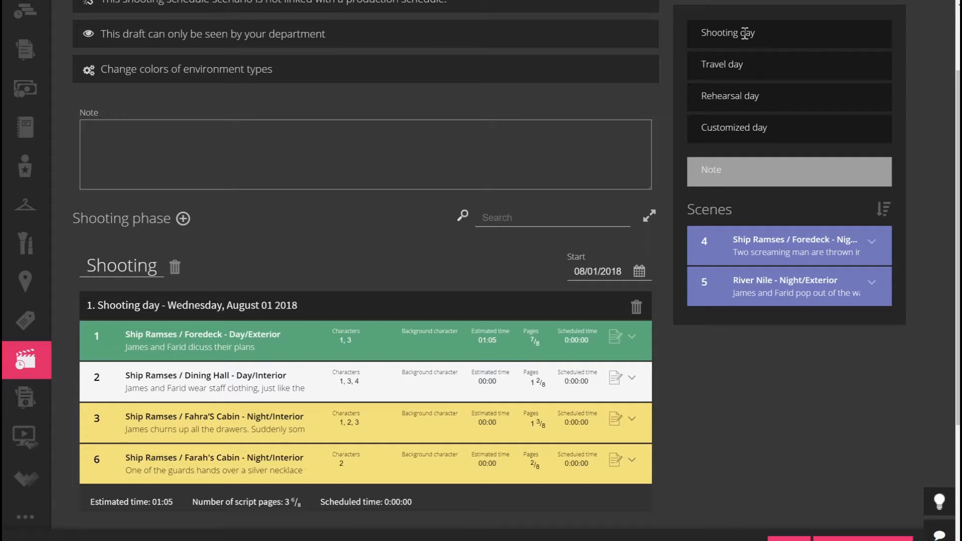
Add a second shooting day, August 02, and place scenes 4 and 5 on it.
left_click_drag(745, 33, 134, 539)
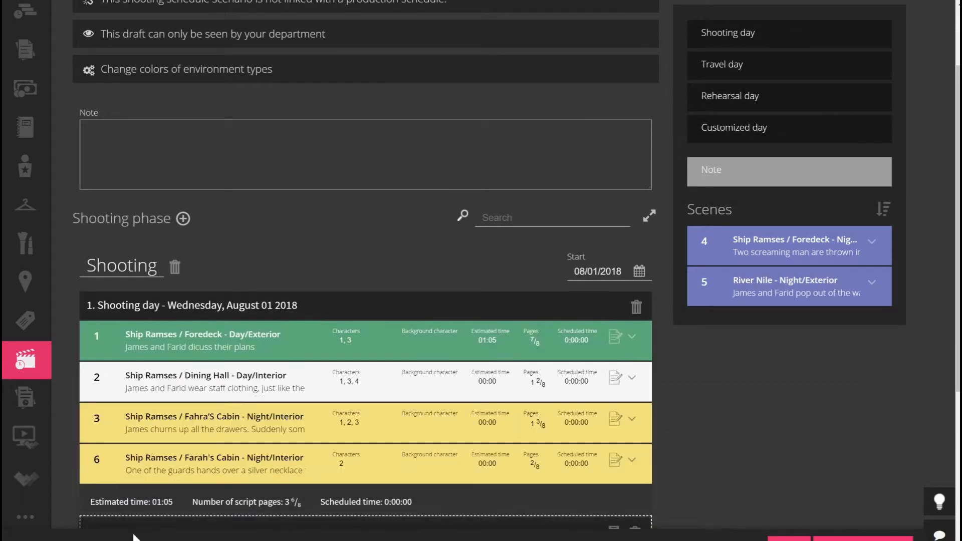
scroll(850, 404, "down", 2)
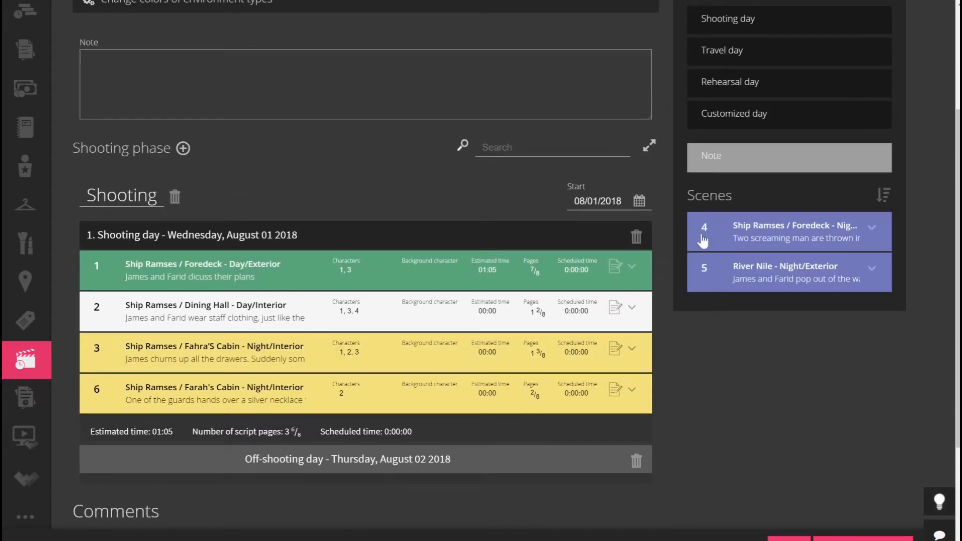
left_click_drag(708, 237, 200, 500)
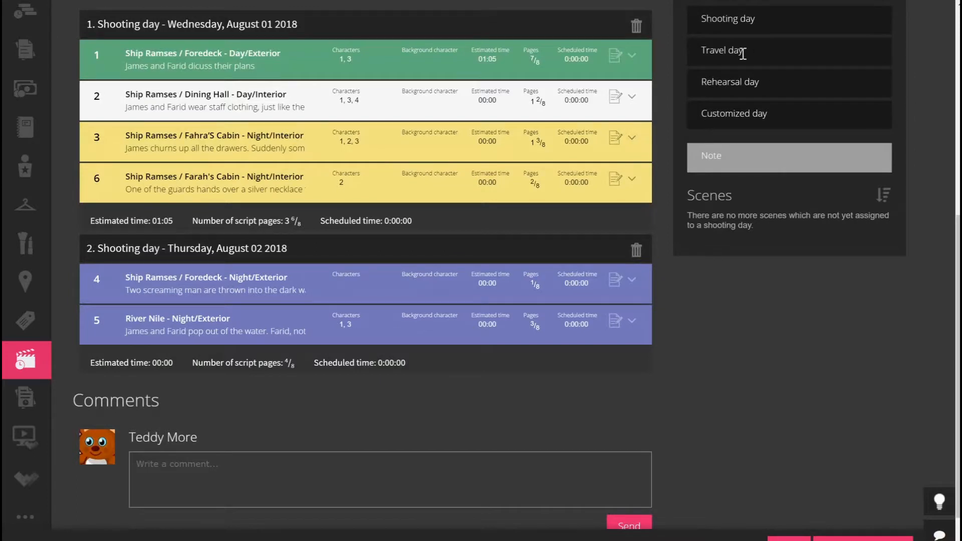
Add a travel day for Friday, August 03 2018, noted 'Entire crew travels to Italy'.
left_click_drag(726, 157, 106, 414)
left_click(106, 428)
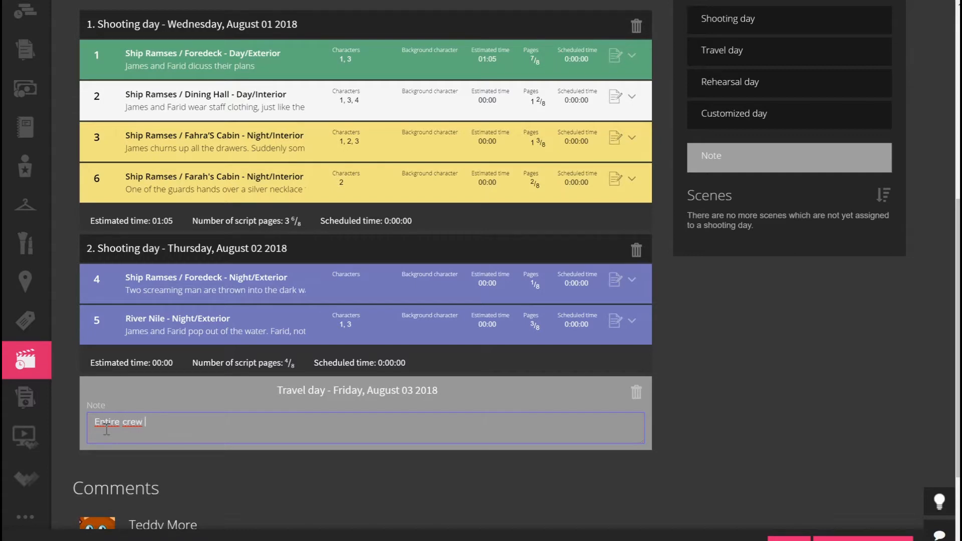
type("Entire crew travels to Ital")
left_click(699, 393)
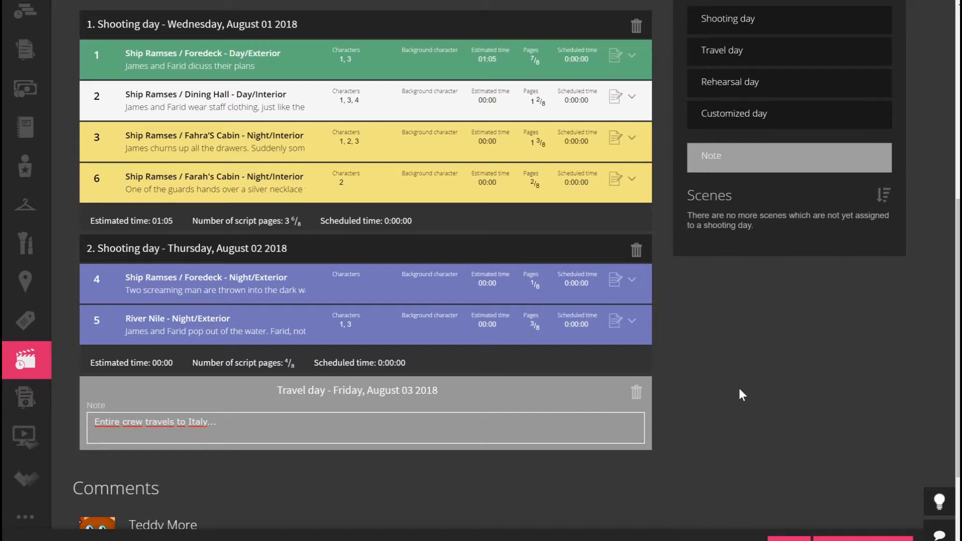
scroll(738, 389, "up", 3)
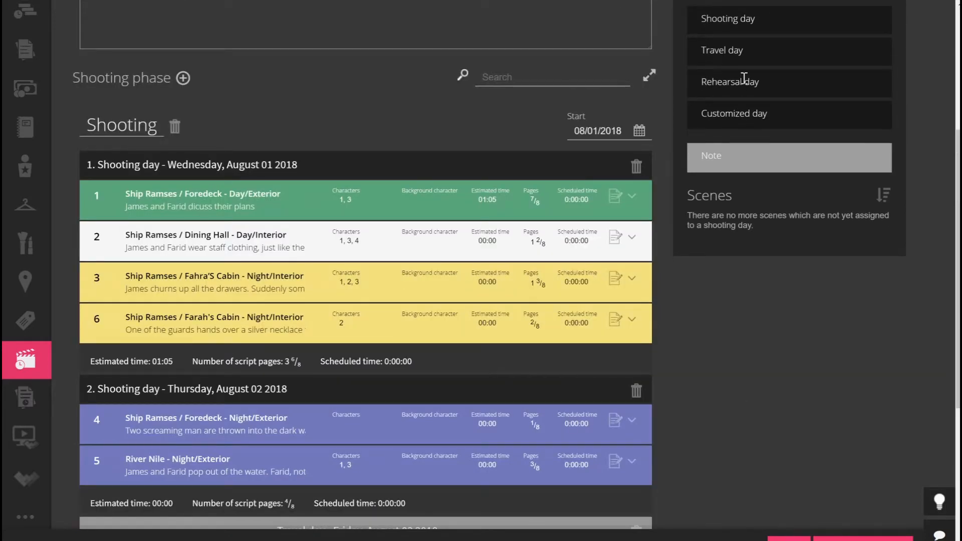
Add an August 01 2018 rehearsal day noted 'Rhearsal with leading cast on ship', then save.
left_click_drag(704, 83, 139, 123)
left_click(248, 199)
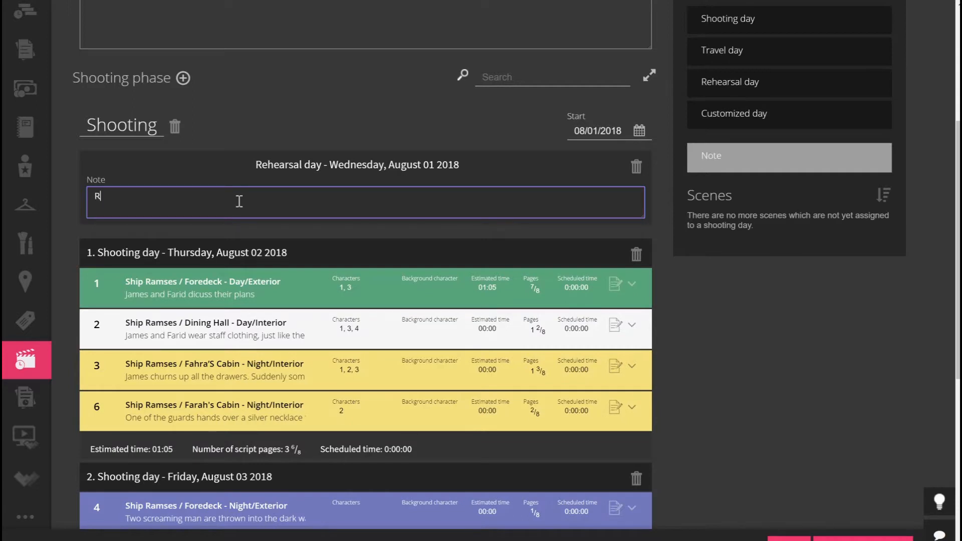
type("Rhearsal with leading ca")
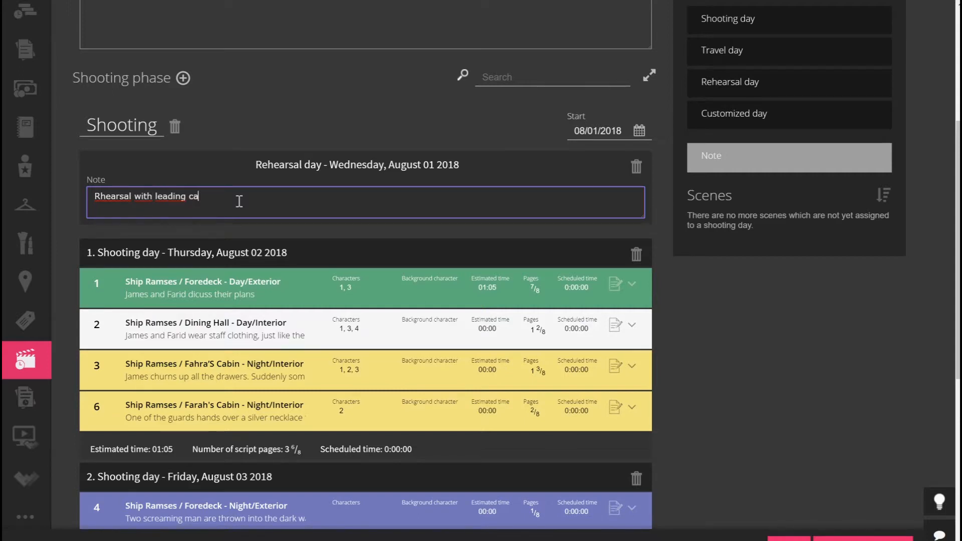
type("st on ship")
left_click(756, 342)
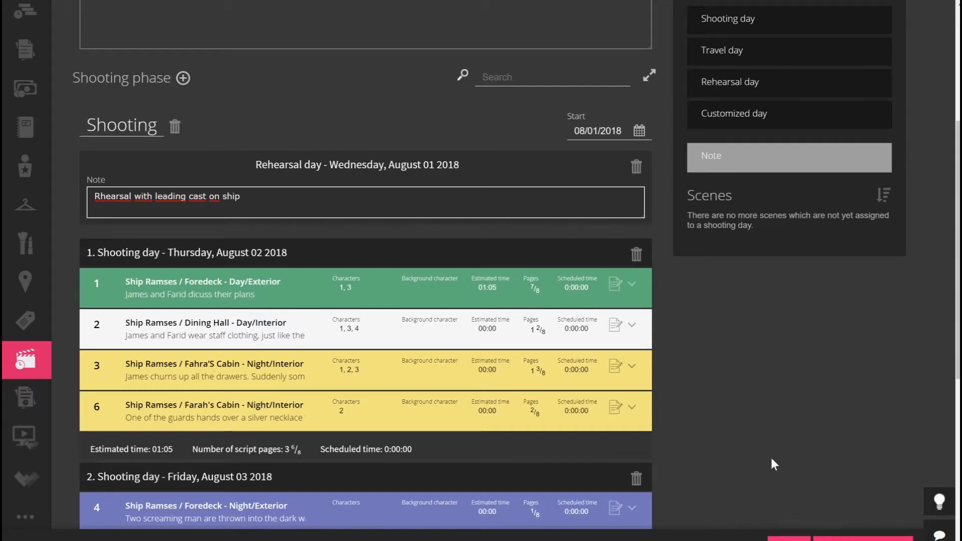
left_click(788, 538)
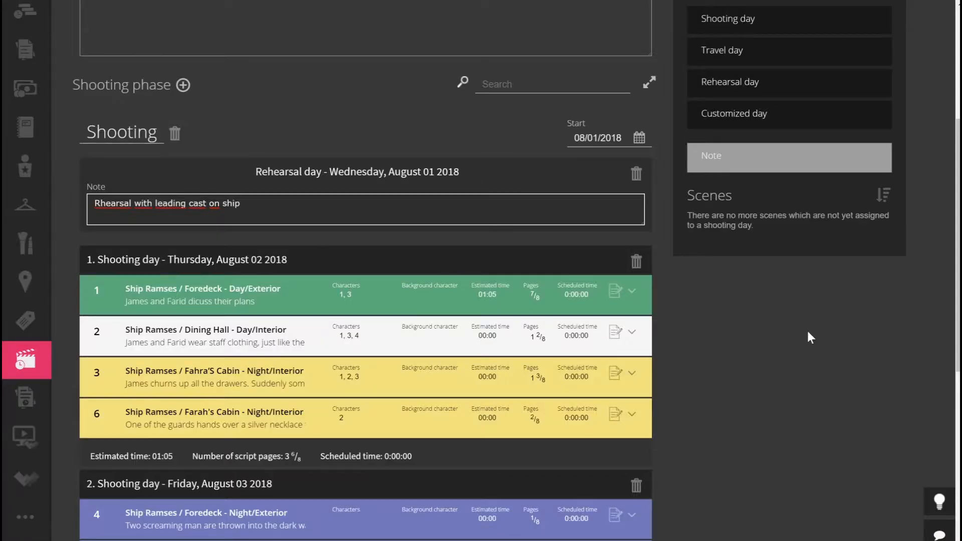
Move scenes 3 and 6 to shooting day 2, review scene 3's off-period warning, and save.
scroll(808, 332, "down", 3)
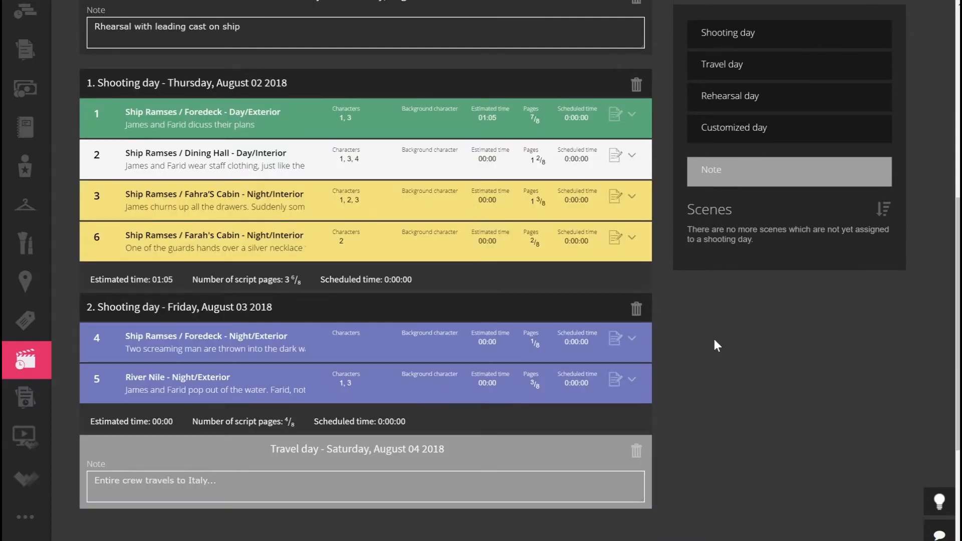
left_click(112, 205)
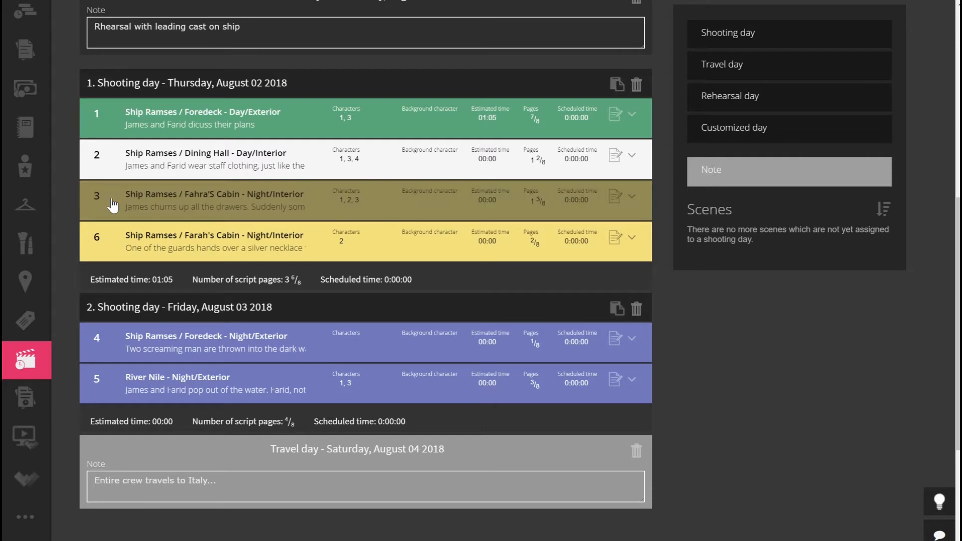
left_click(104, 248)
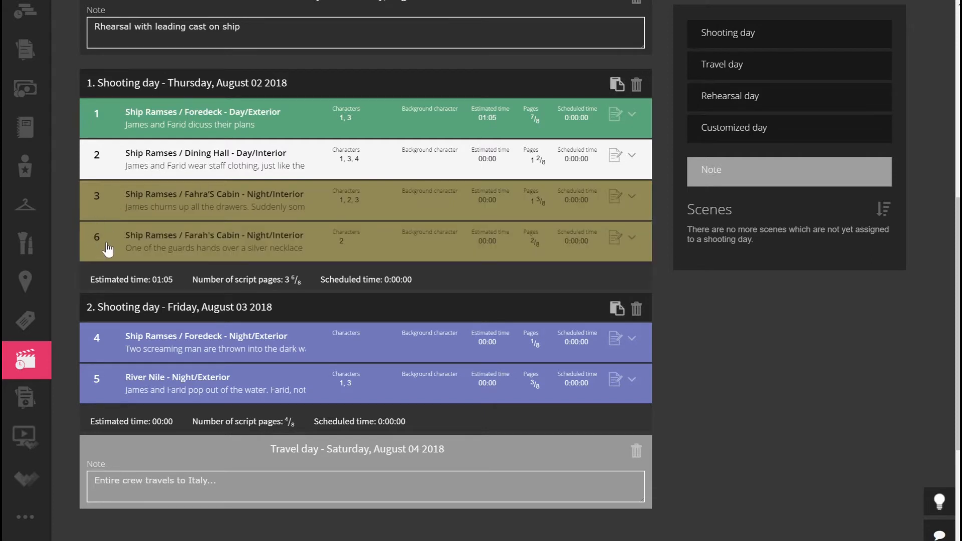
left_click_drag(123, 213, 165, 269)
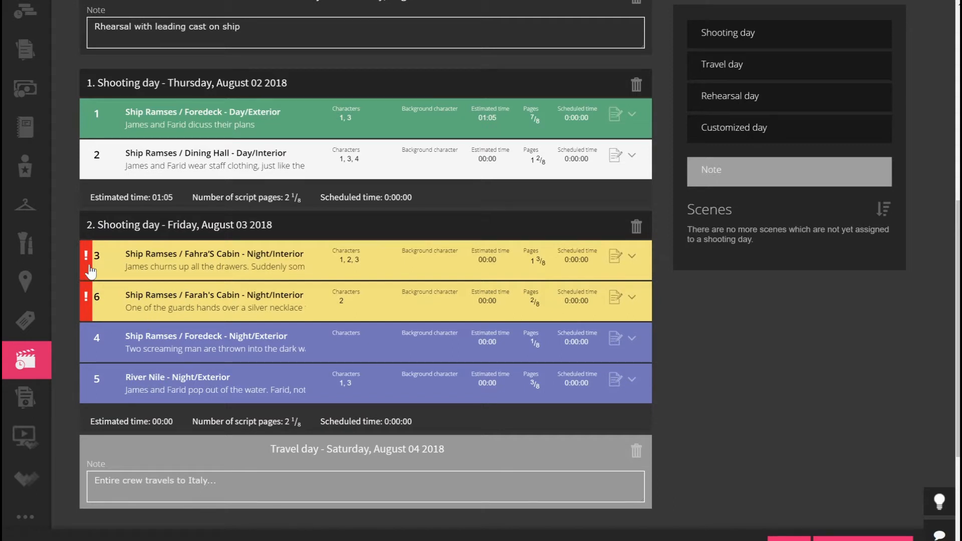
left_click(632, 258)
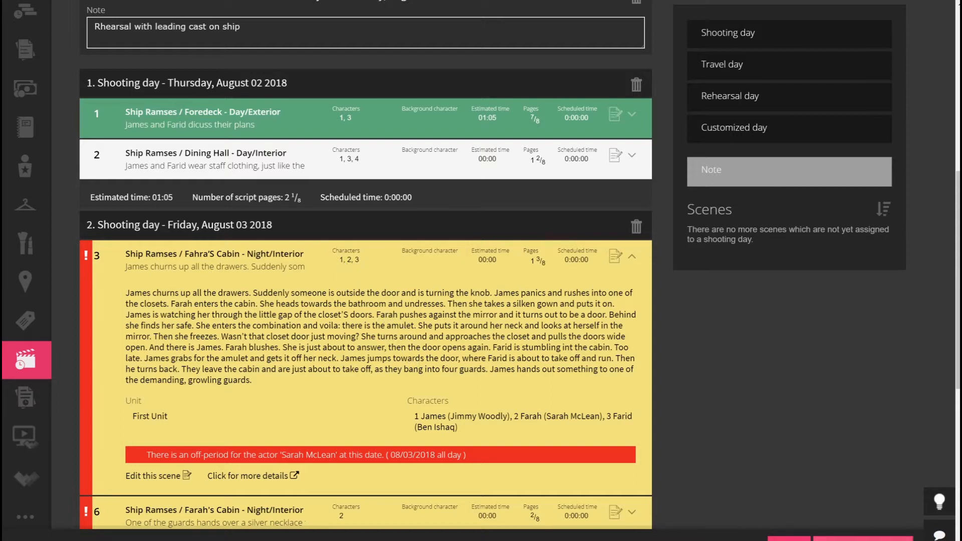
left_click(789, 539)
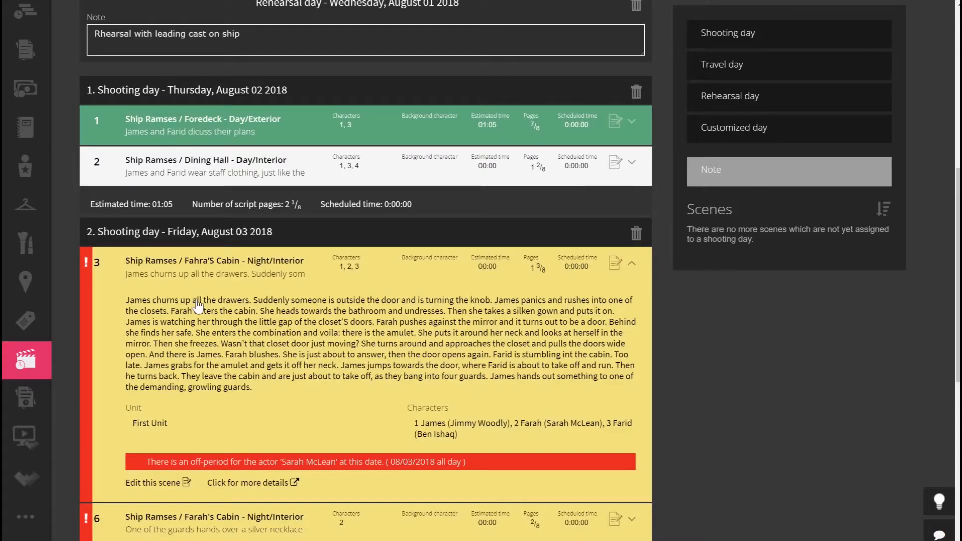
Check the off periods of Farah's actor, an all-day 08/03/2018 conflict, then return to Shooting scheduling.
mouse_move(35, 351)
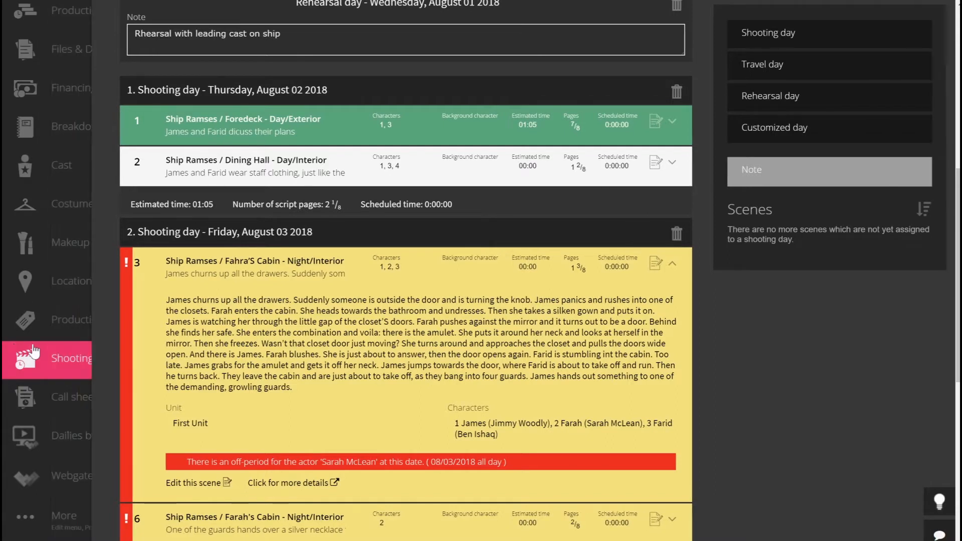
left_click(61, 167)
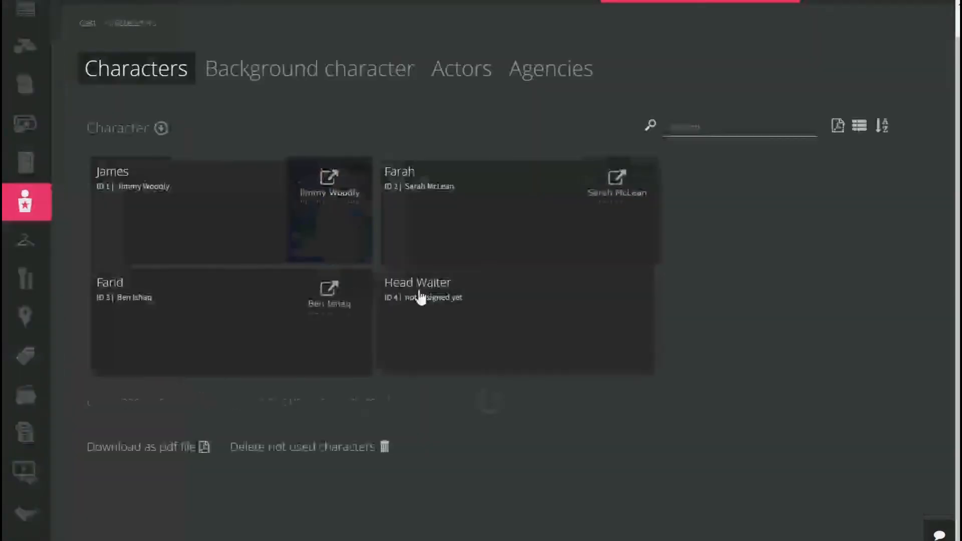
left_click(443, 213)
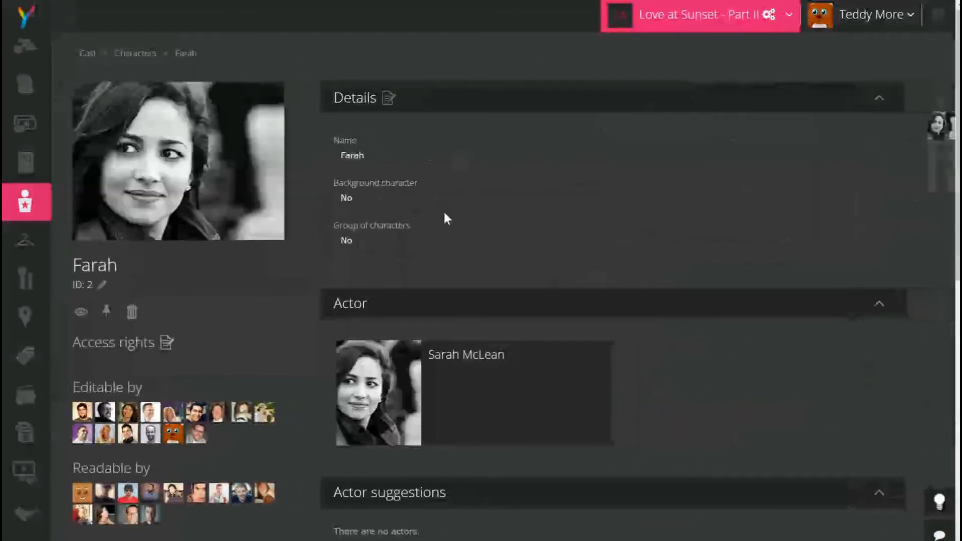
left_click(495, 375)
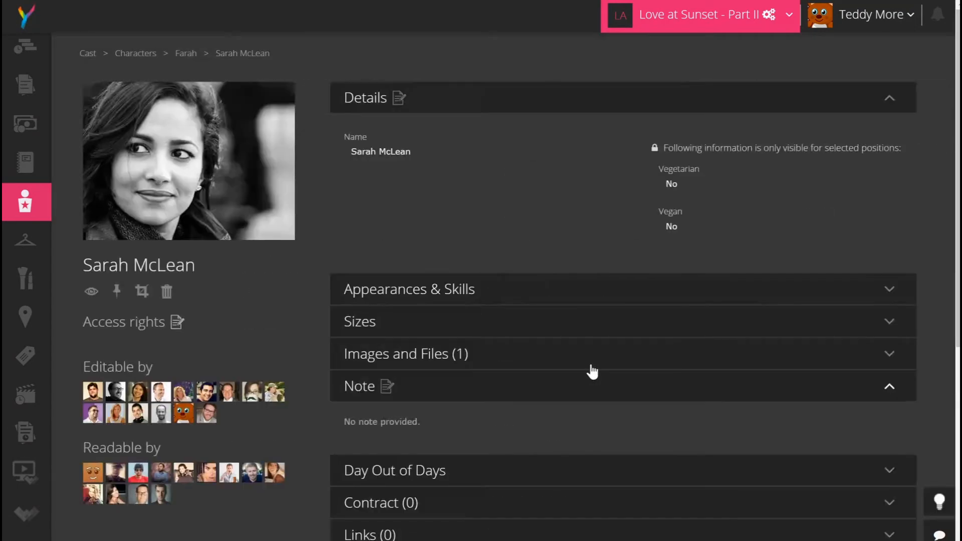
scroll(586, 371, "down", 3)
left_click(471, 429)
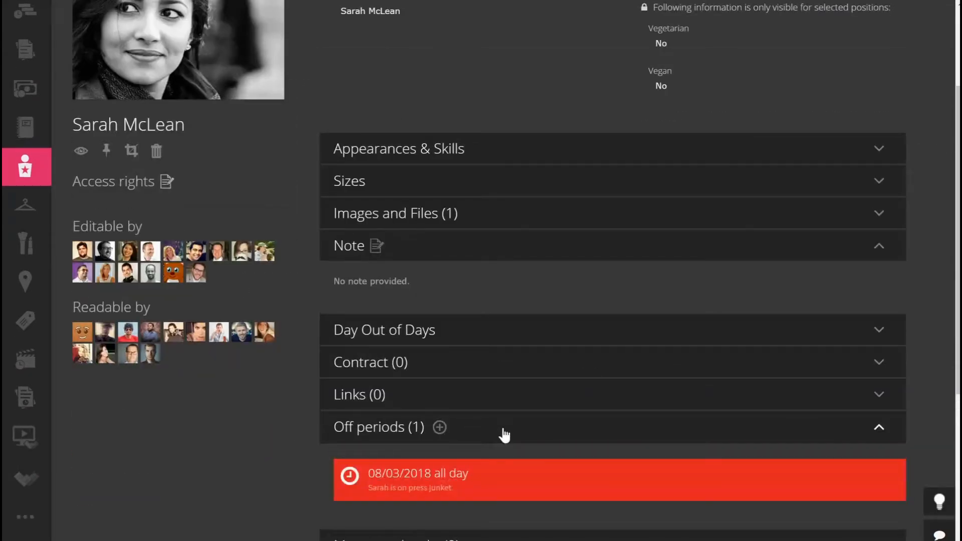
scroll(510, 434, "down", 1)
mouse_move(414, 425)
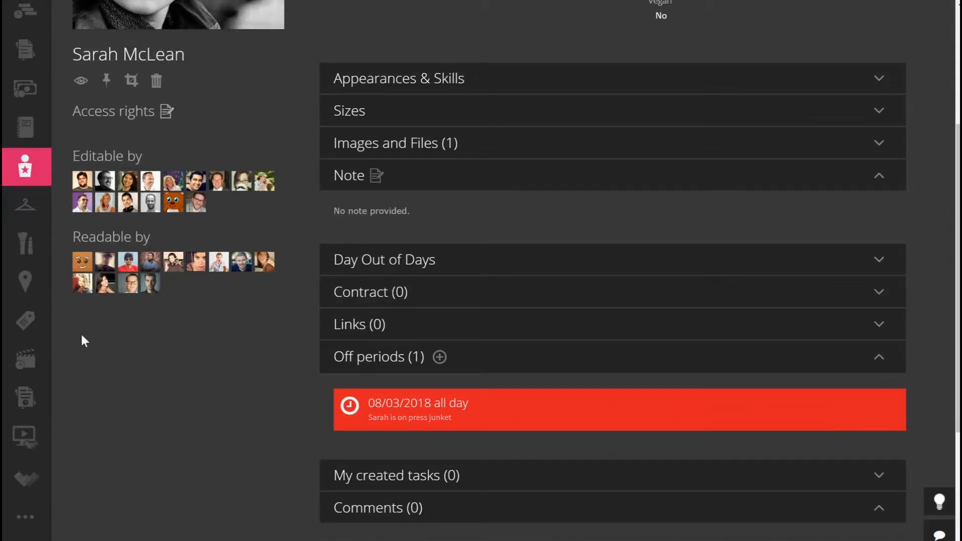
mouse_move(50, 274)
left_click(100, 364)
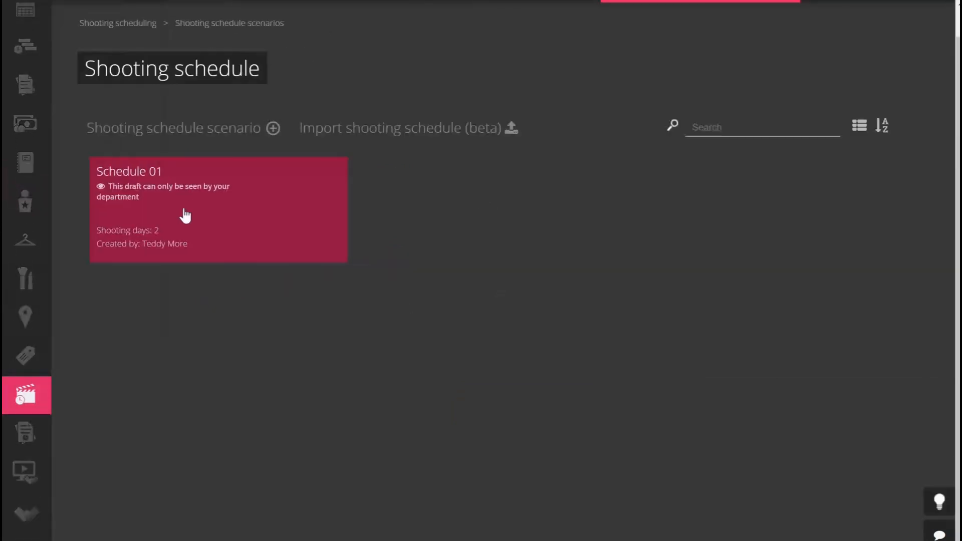
Open the Schedule 01 scenario, review it, and switch it into edit mode.
left_click(185, 216)
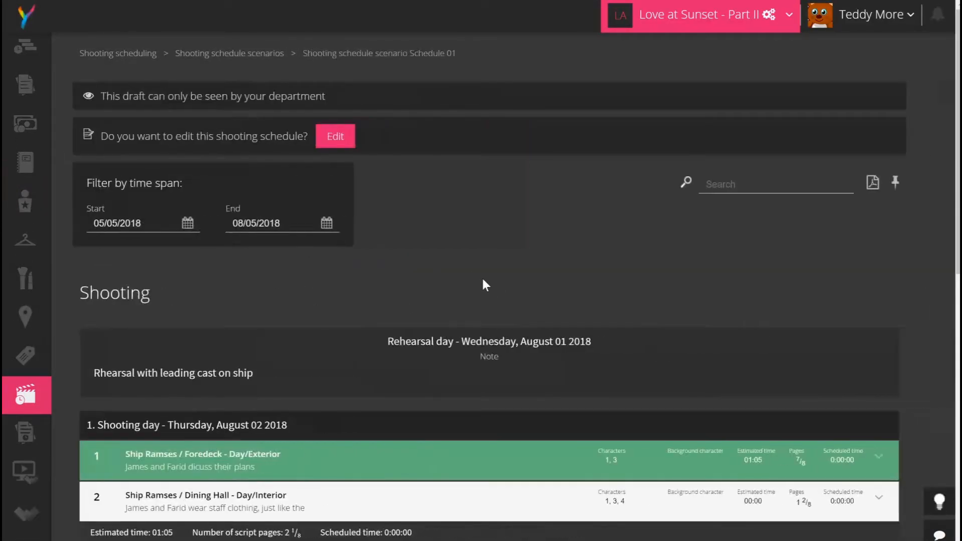
scroll(621, 251, "down", 3)
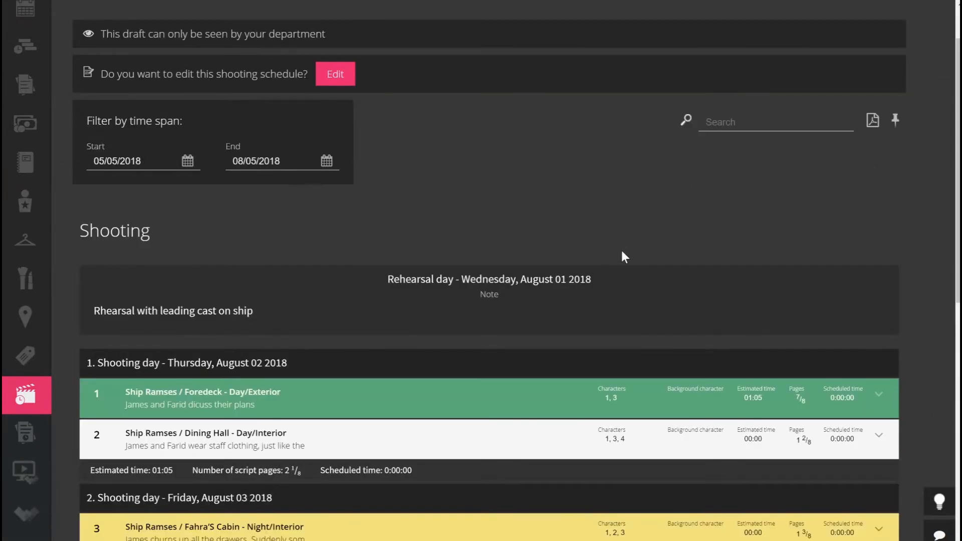
scroll(621, 253, "down", 3)
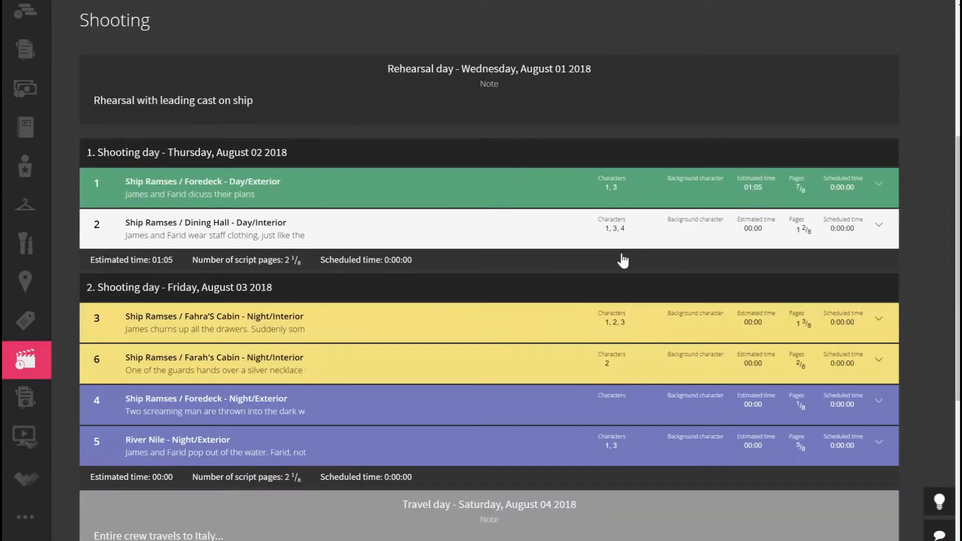
scroll(621, 253, "up", 6)
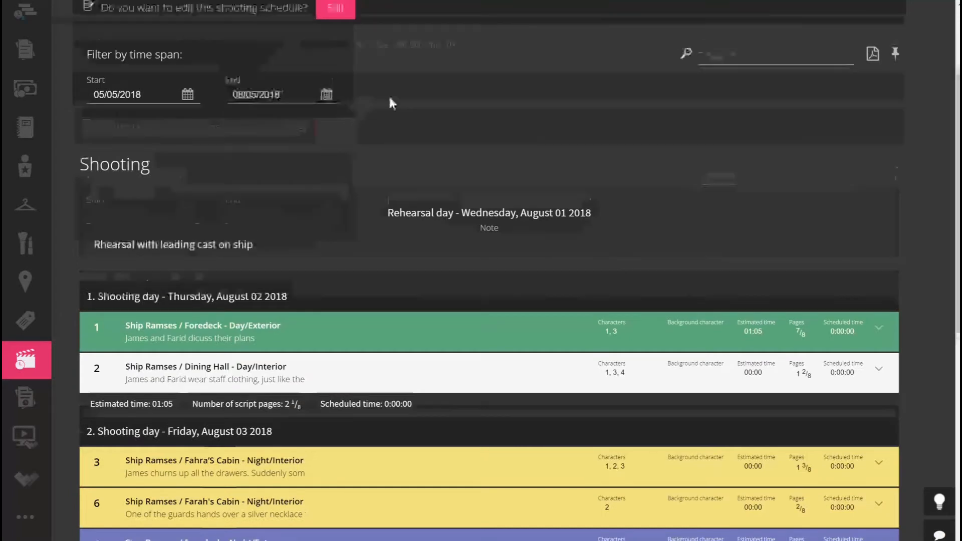
left_click(340, 137)
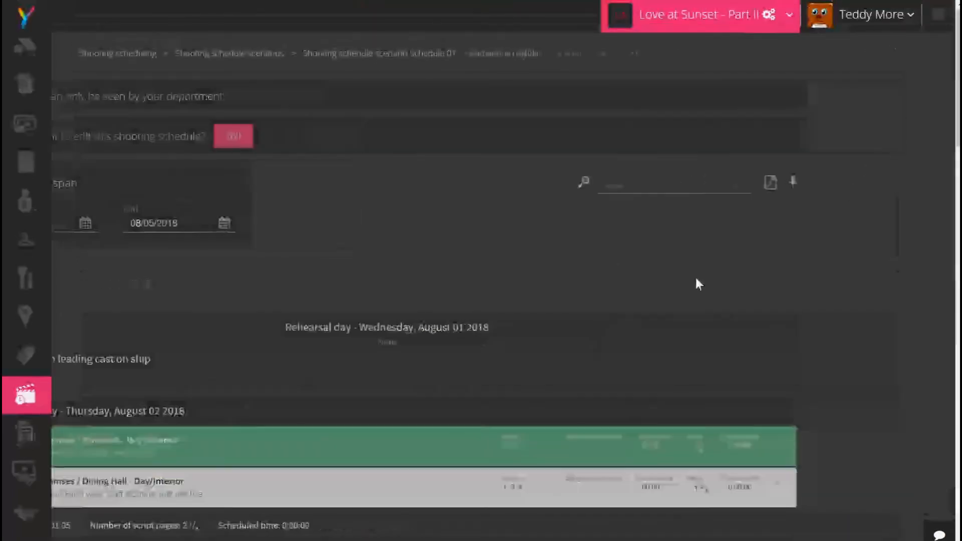
scroll(639, 332, "down", 8)
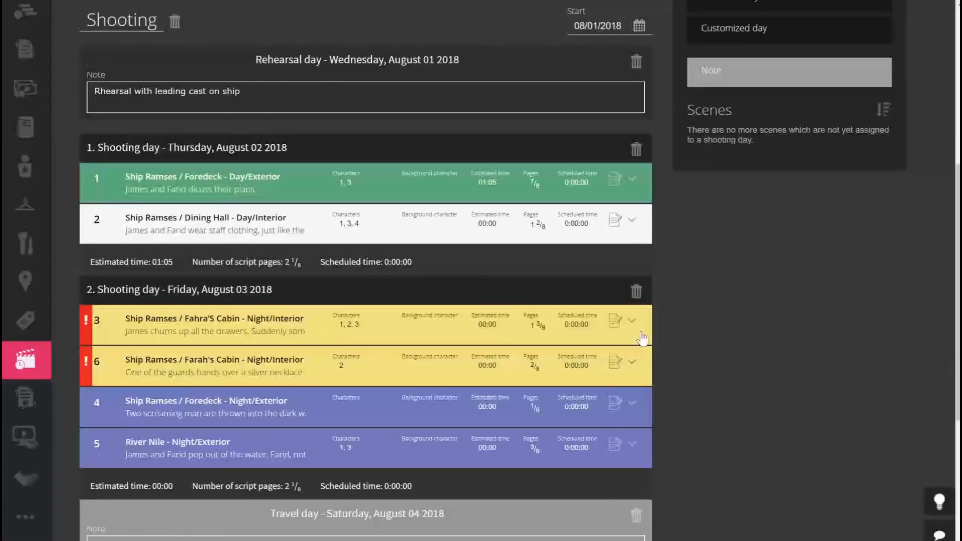
Return scenes 3 and 6 to shooting day 1 and search the scenes for 'James'.
left_click_drag(143, 323, 131, 259)
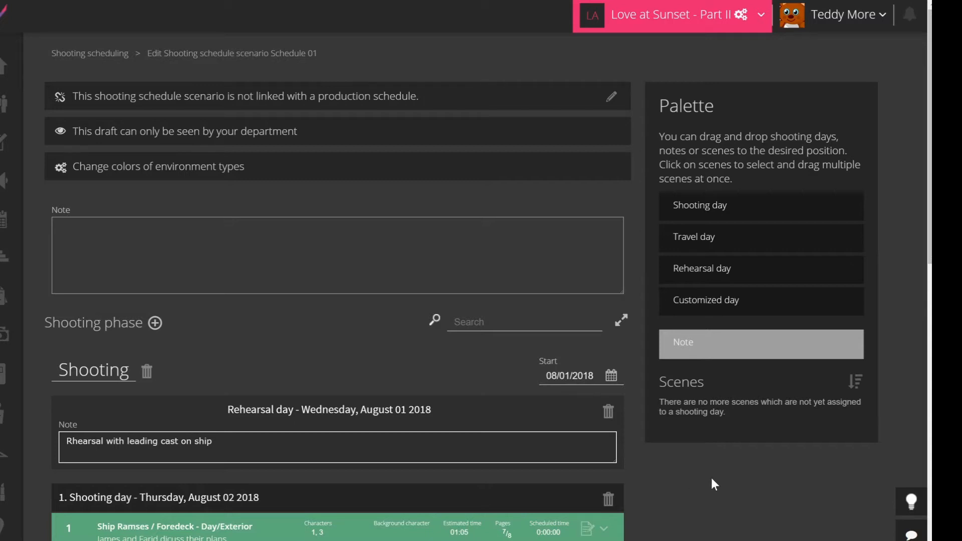
left_click(475, 321)
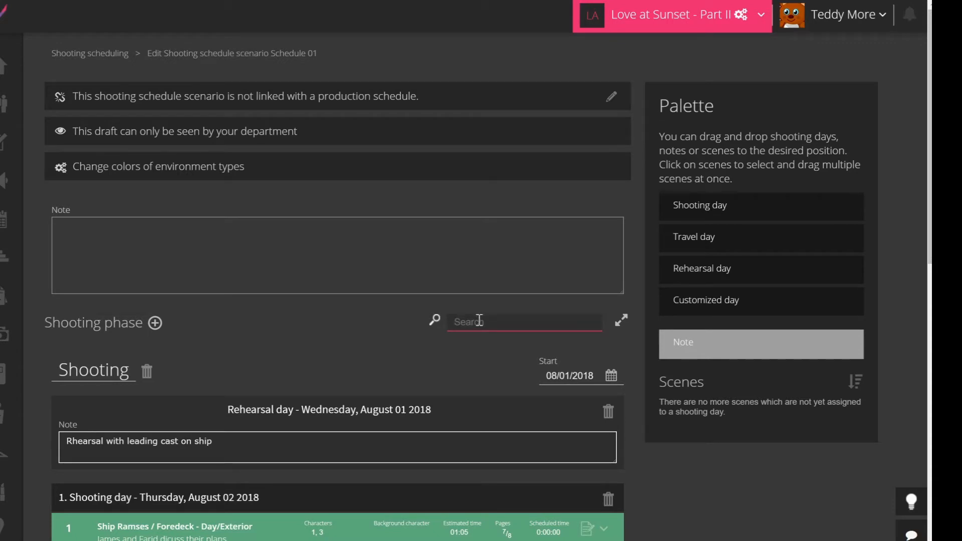
type("James")
scroll(684, 471, "down", 4)
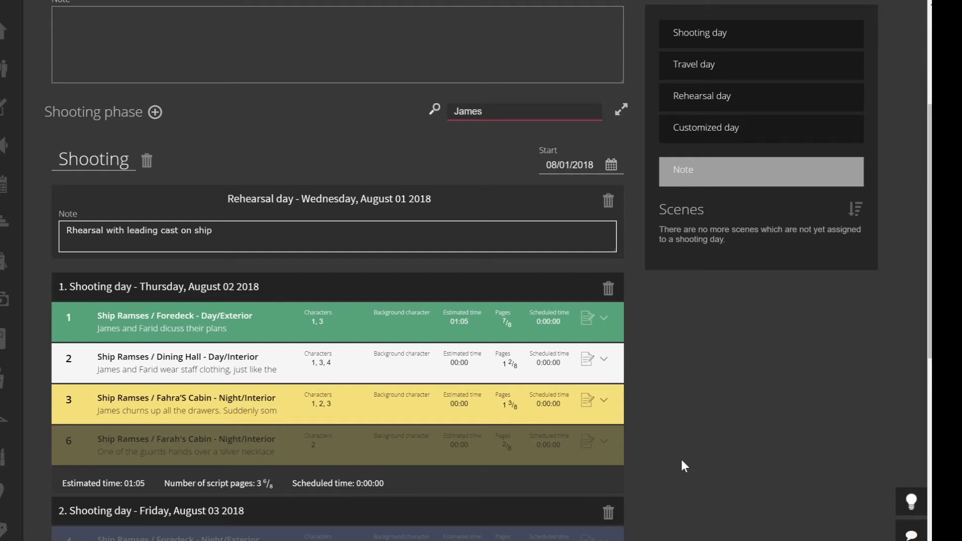
Zoom the browser out and back in to review the filtered schedule.
key("ctrl+minus")
key("ctrl+minus")
key("ctrl+minus")
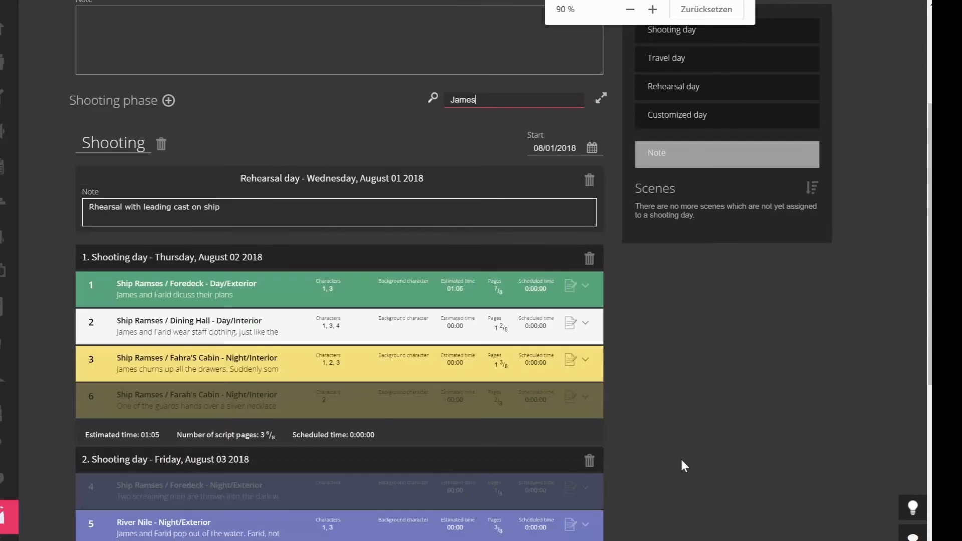
key("ctrl+minus")
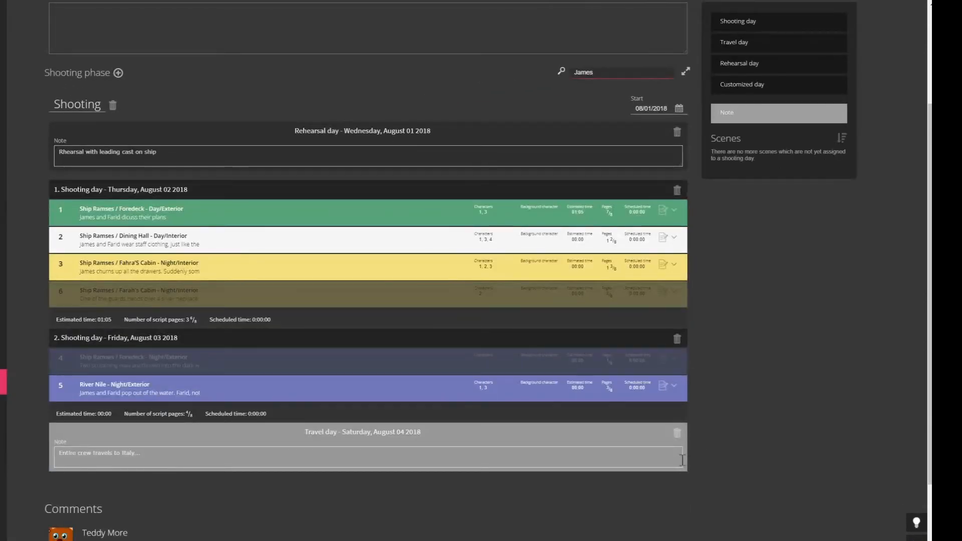
key("ctrl+plus")
key("ctrl+plus")
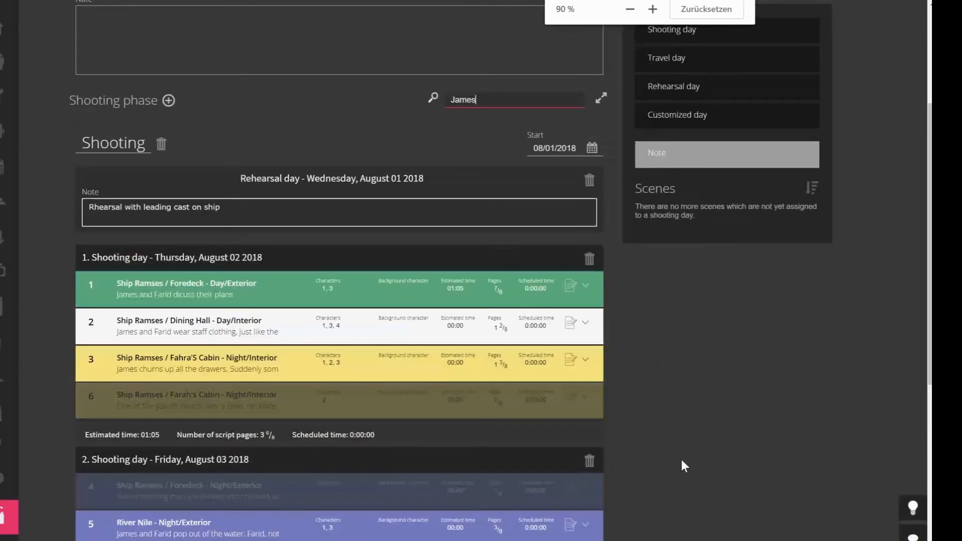
key("ctrl+plus")
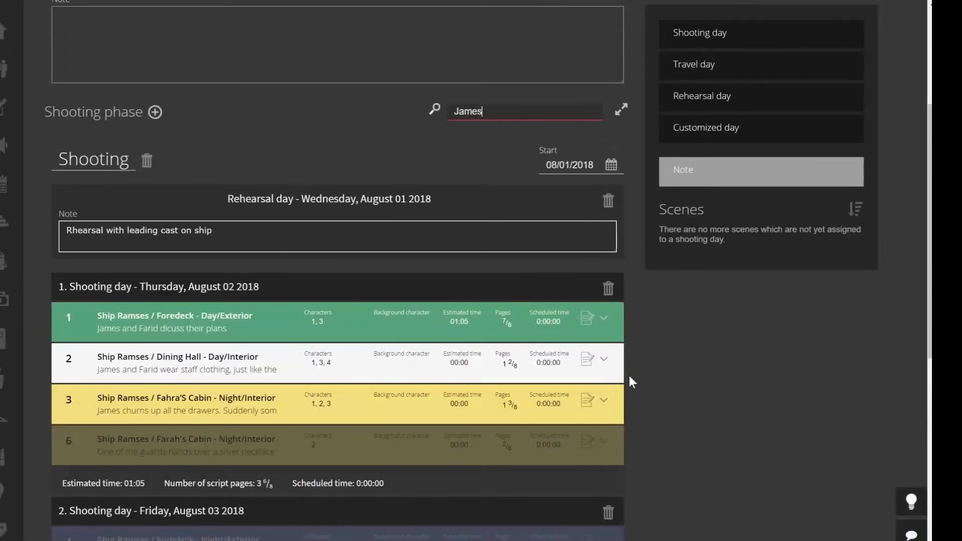
scroll(692, 362, "down", 8)
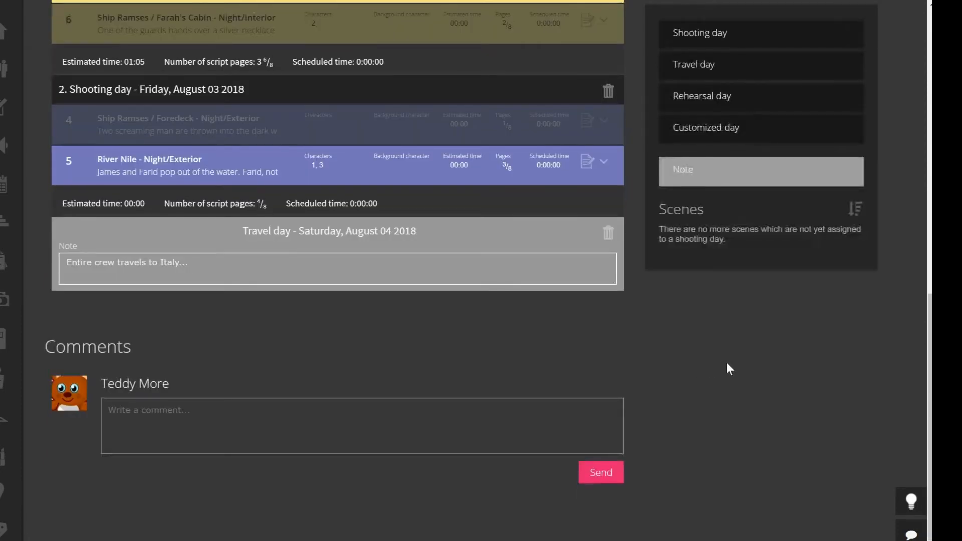
left_click(238, 441)
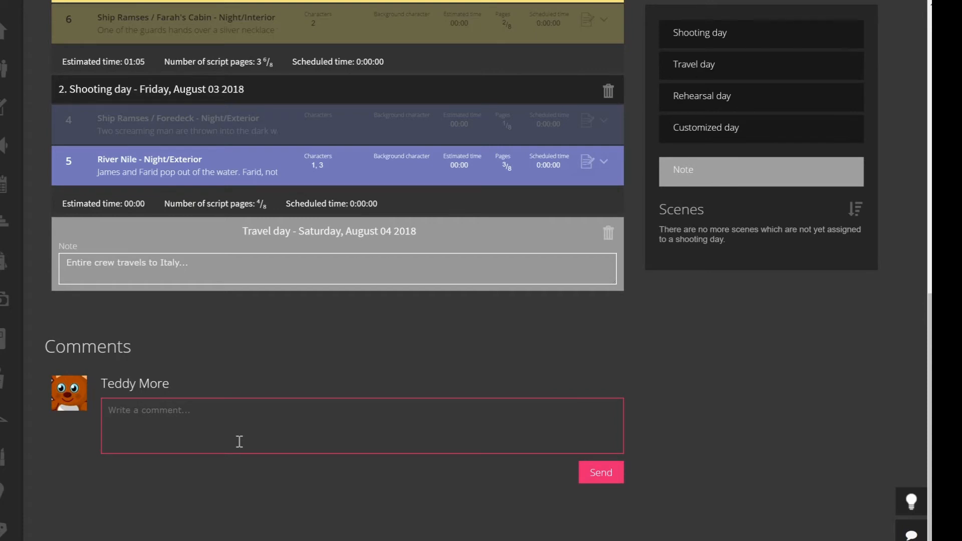
type("@na")
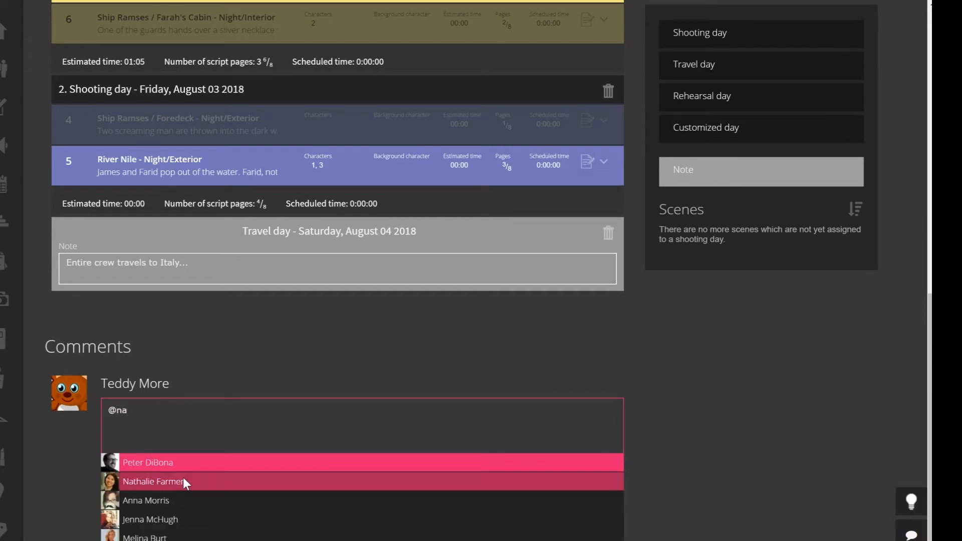
left_click(184, 477)
type("What do y")
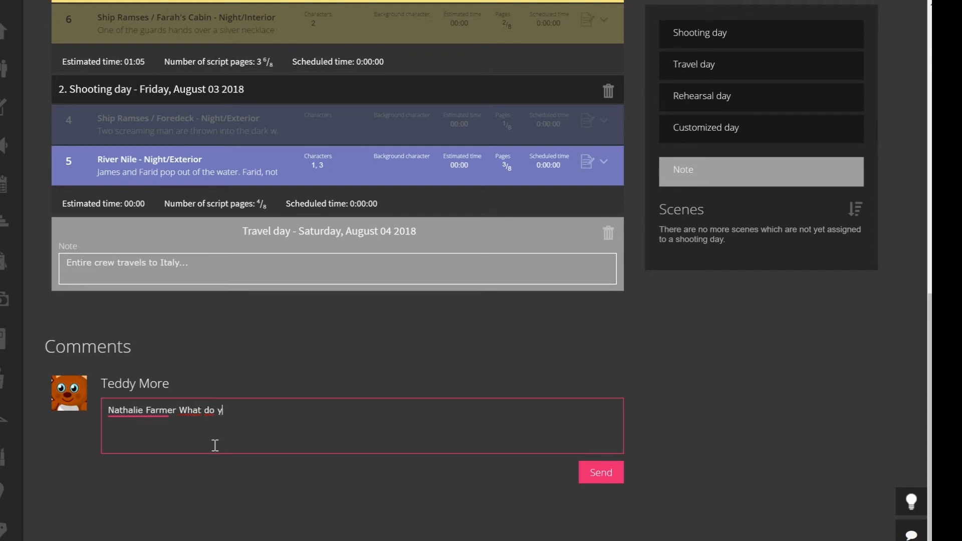
type("ou thin about this first d")
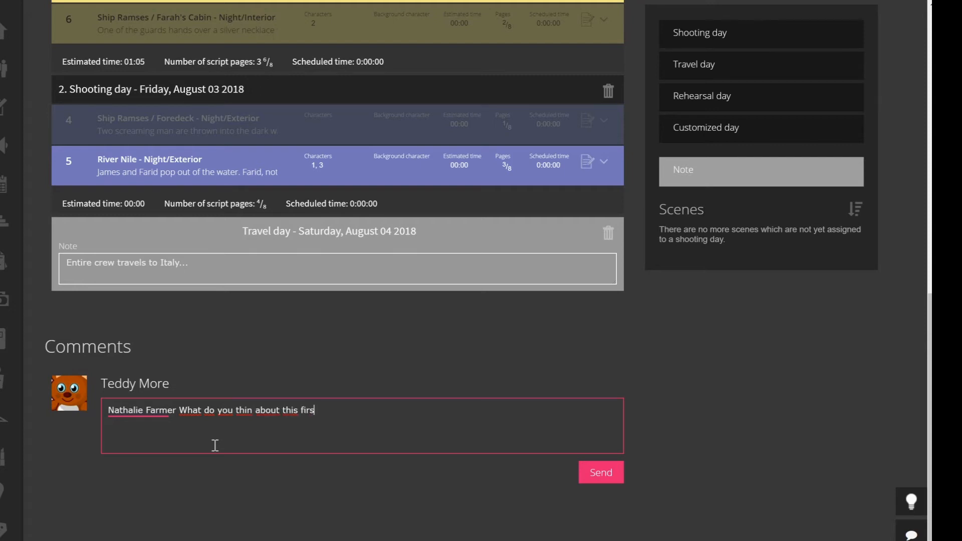
type("raft")
left_click(591, 476)
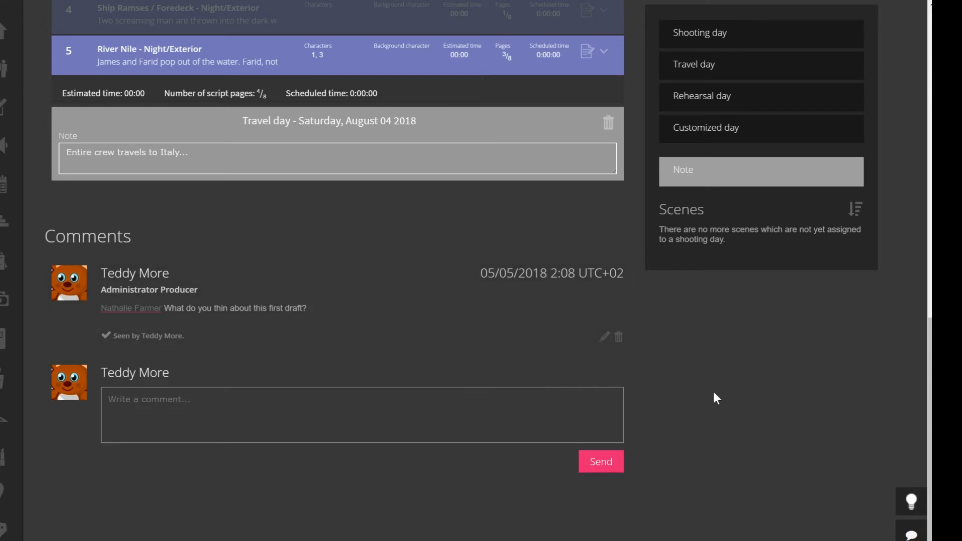
scroll(713, 392, "up", 10)
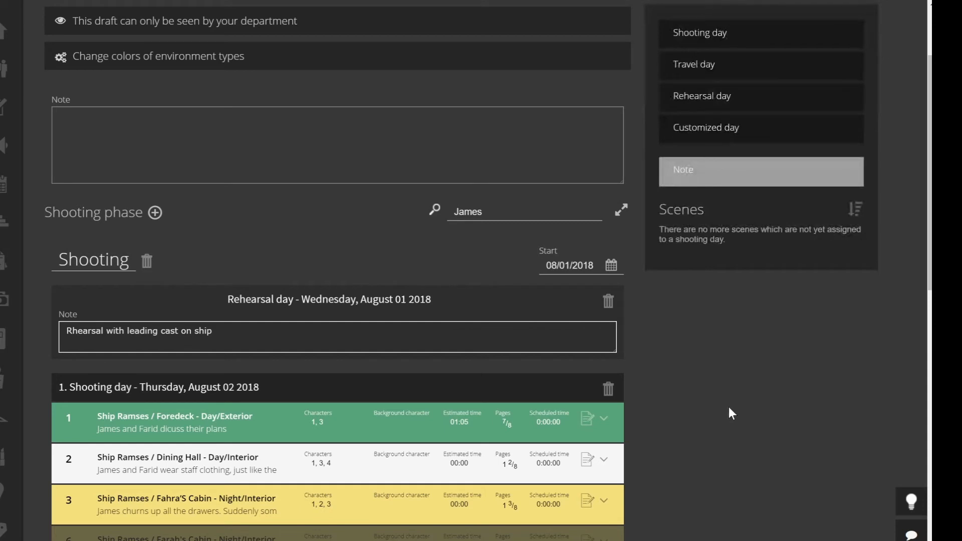
Enter 'Draft Number 01' as the schedule's general note and save the schedule.
left_click(107, 133)
type("Draft")
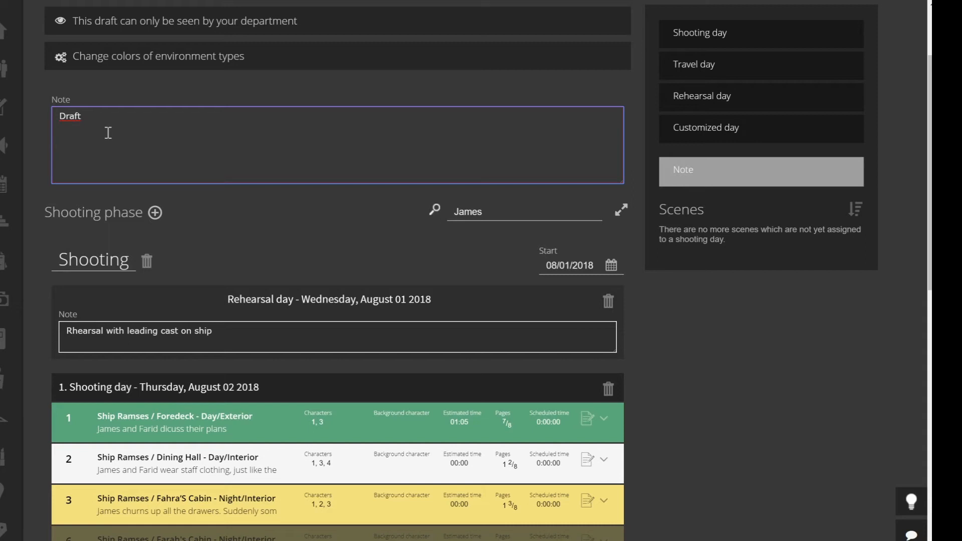
type(" Number 01")
left_click(721, 357)
scroll(820, 370, "up", 2)
left_click(761, 539)
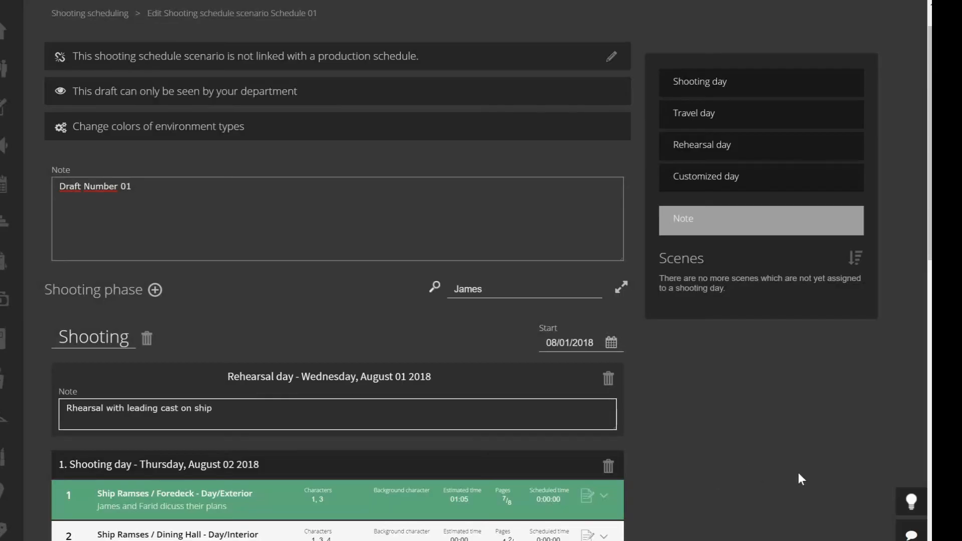
scroll(799, 475, "up", 1)
mouse_move(25, 450)
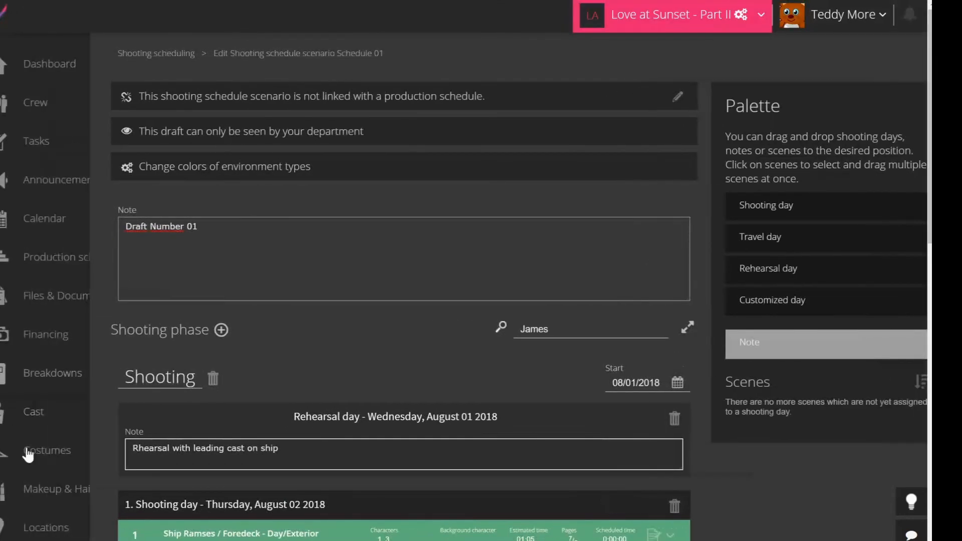
scroll(85, 479, "down", 1)
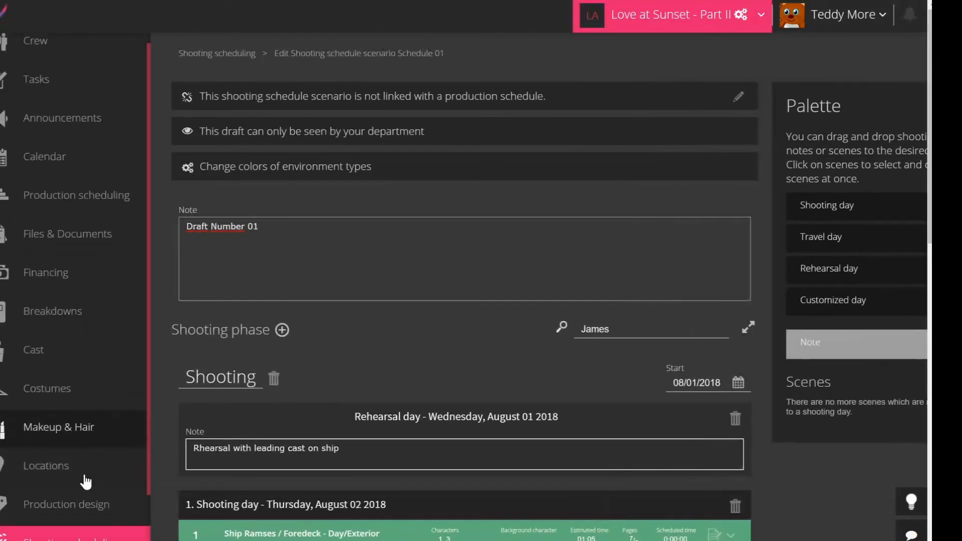
Return to the scenario list and publish the Schedule 01 draft.
left_click(82, 538)
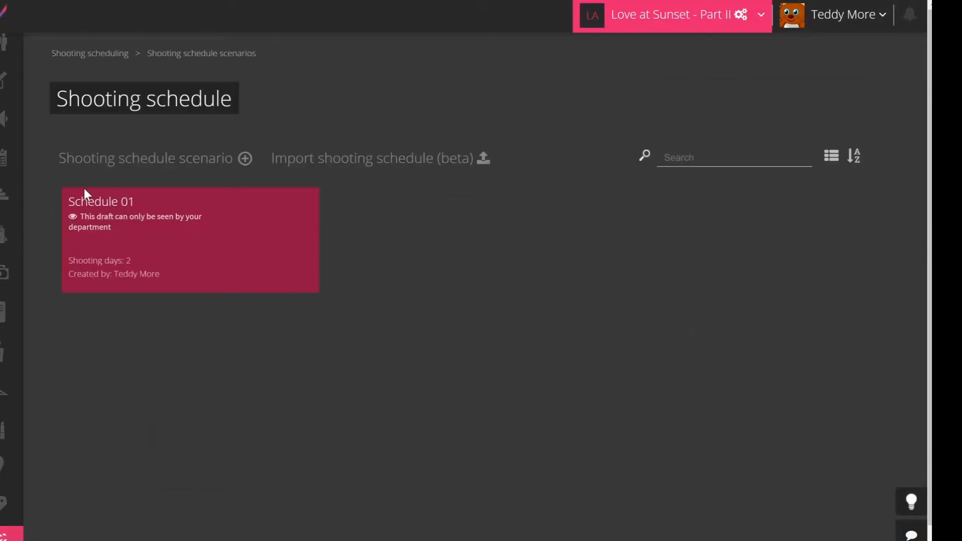
mouse_move(129, 236)
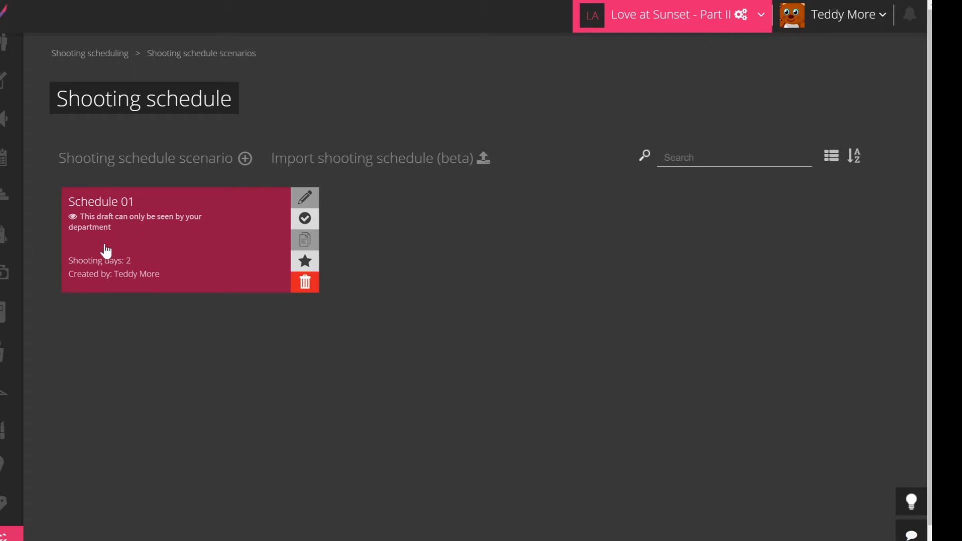
left_click(307, 220)
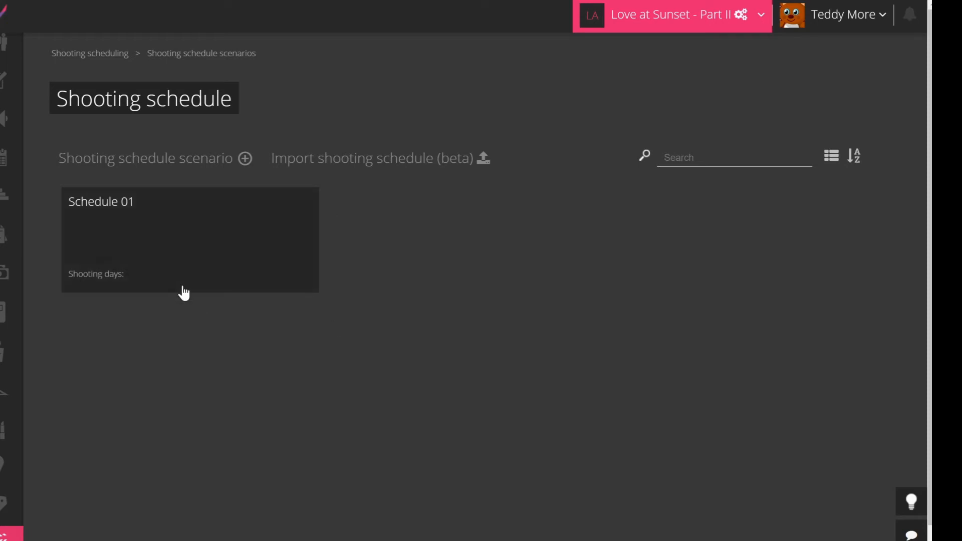
mouse_move(181, 293)
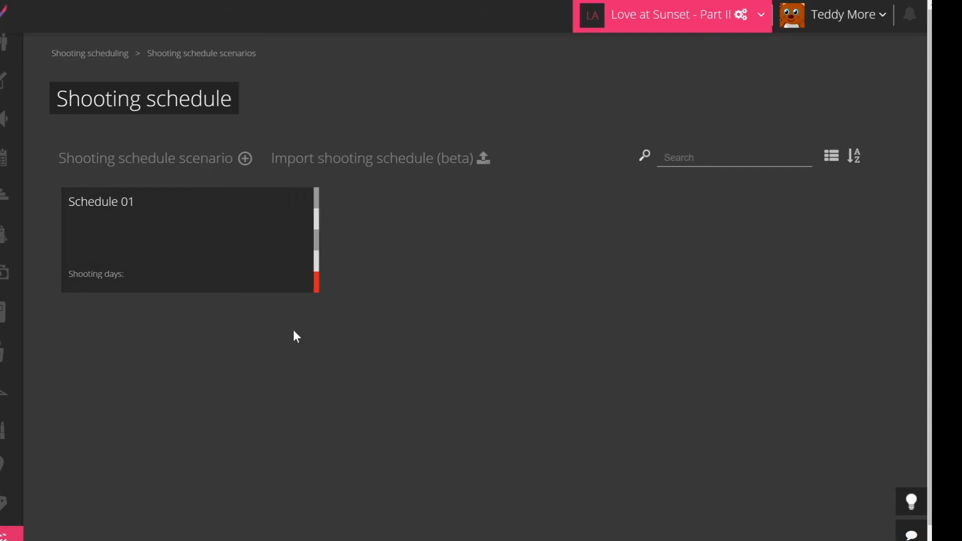
mouse_move(239, 239)
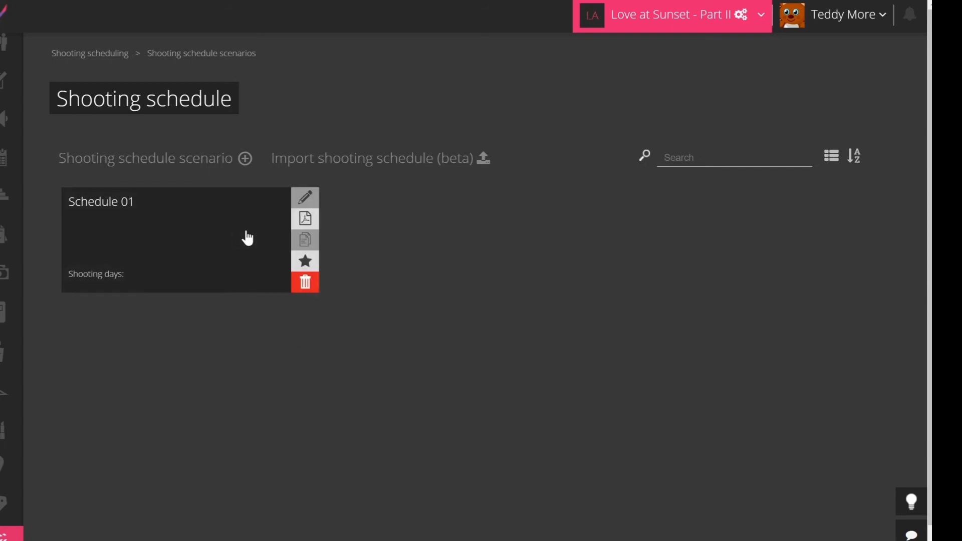
Create 'Copy of Schedule 01' from Schedule 01, then publish that copy as well.
left_click(305, 246)
left_click(80, 230)
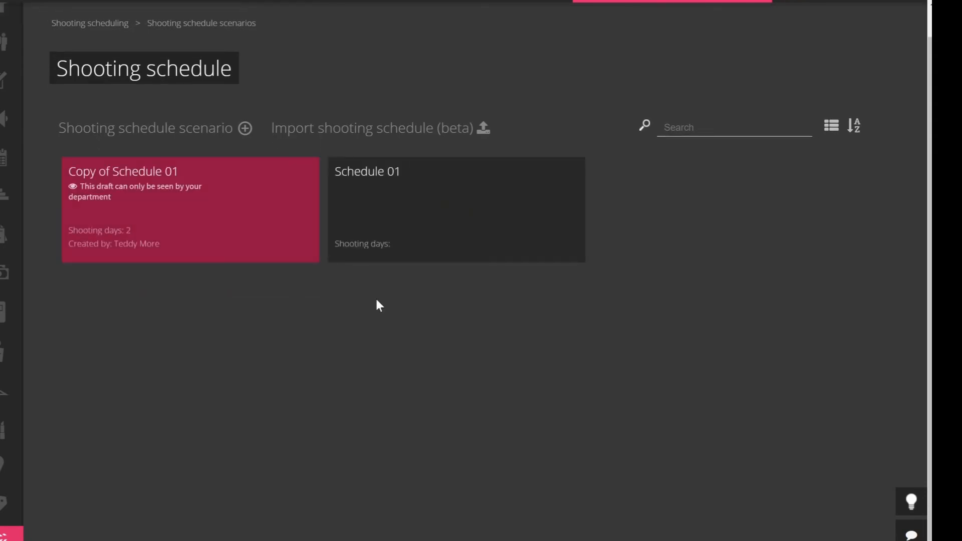
mouse_move(111, 214)
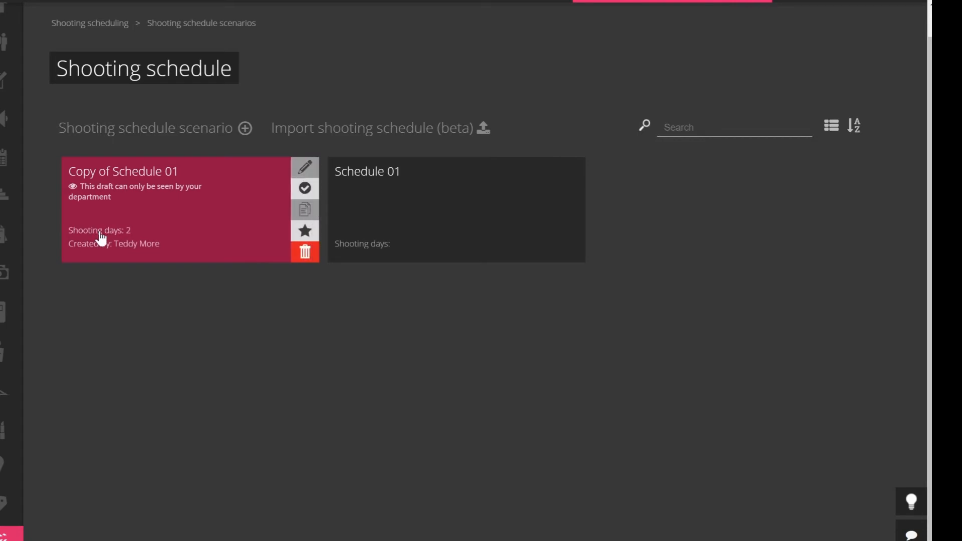
left_click(304, 188)
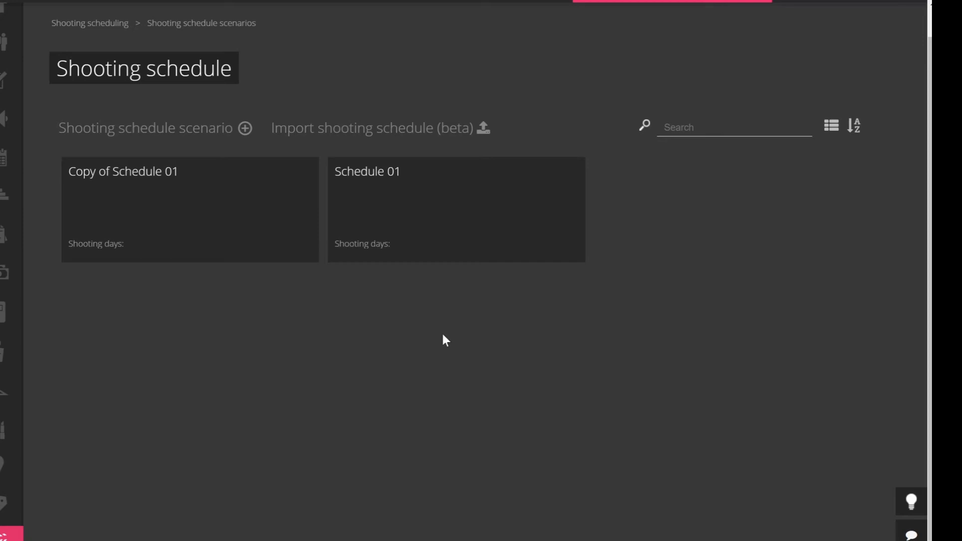
mouse_move(485, 211)
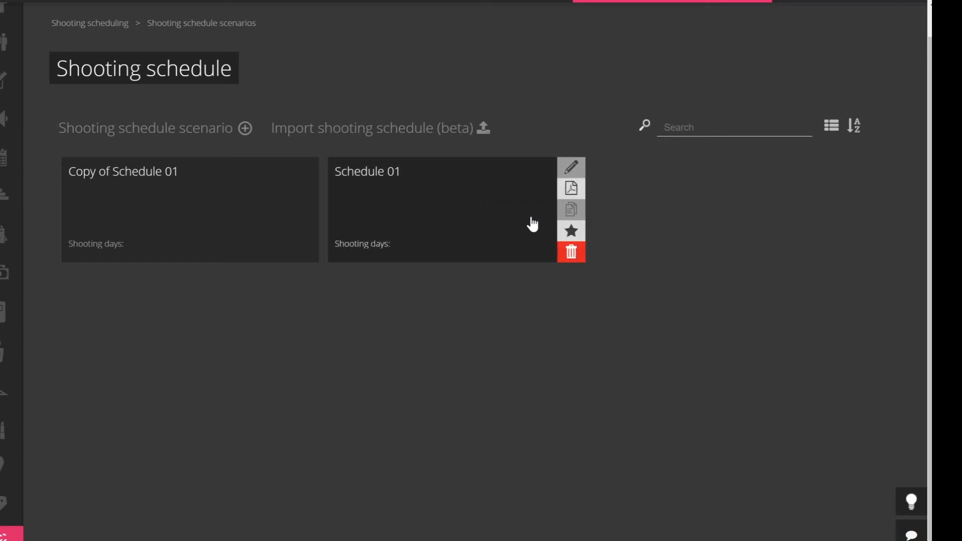
Star Schedule 01 as the active scenario, then switch the star to Copy of Schedule 01.
left_click(571, 233)
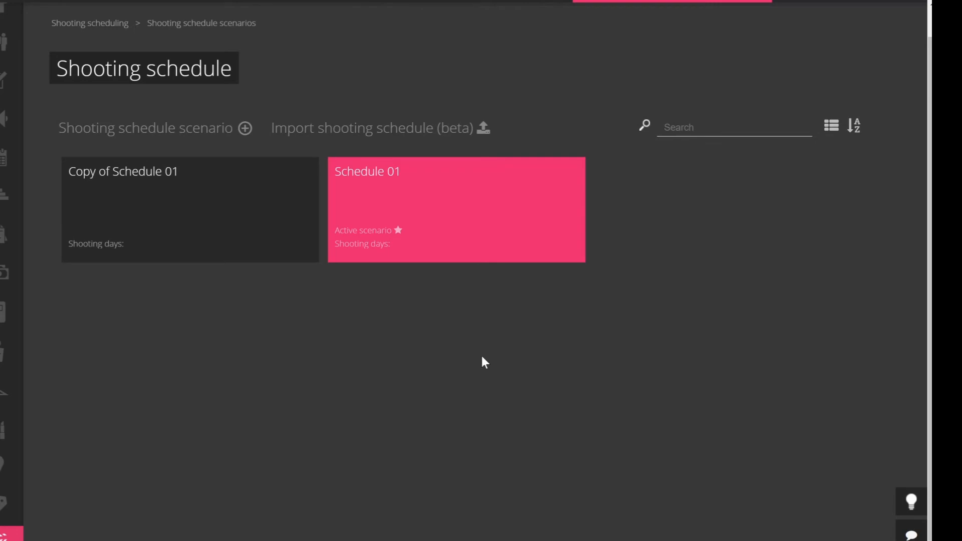
mouse_move(232, 197)
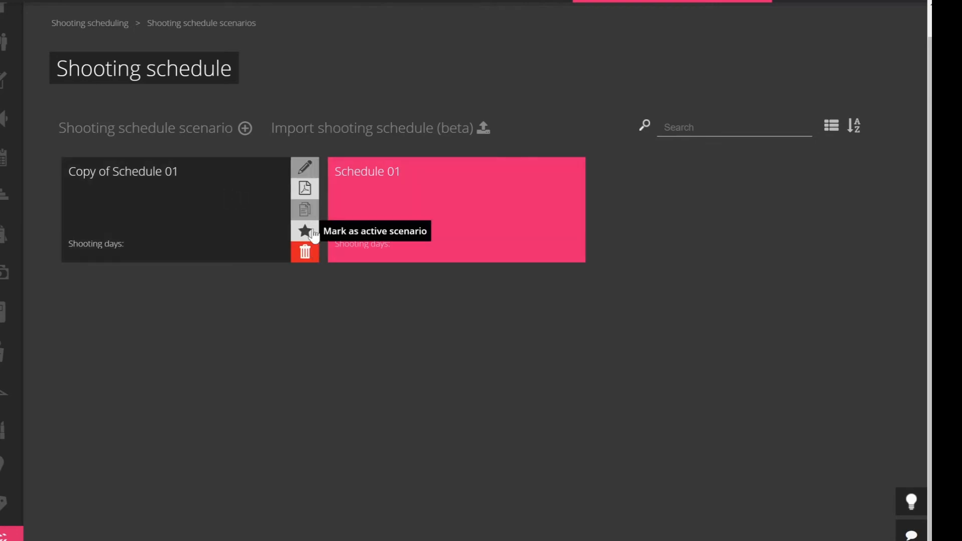
left_click(305, 231)
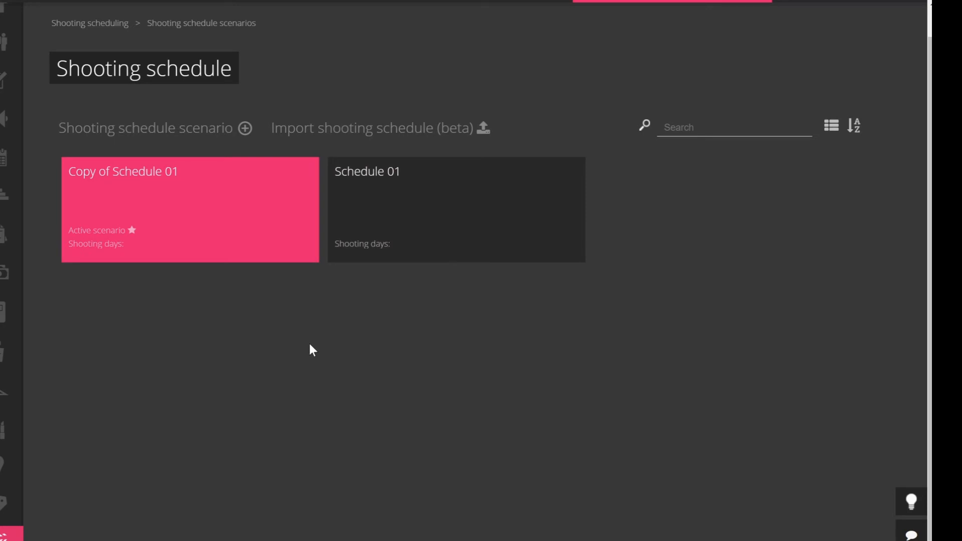
Make Schedule 01 the active scenario again and open the Cast Characters list.
mouse_move(522, 214)
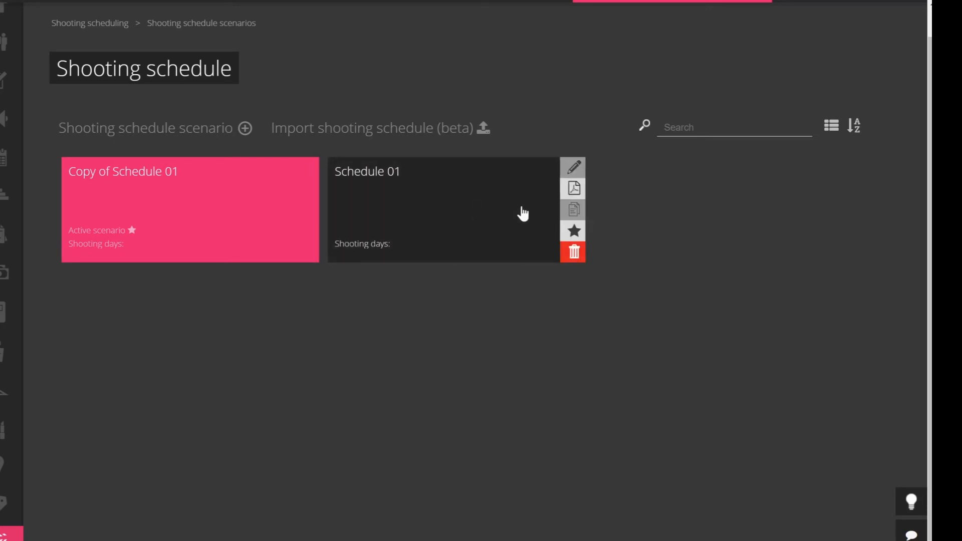
left_click(573, 231)
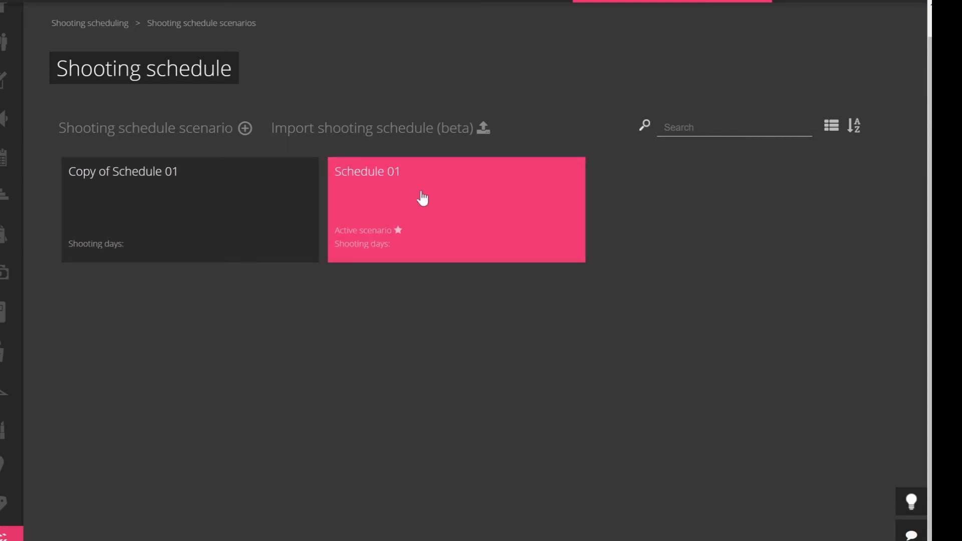
mouse_move(397, 242)
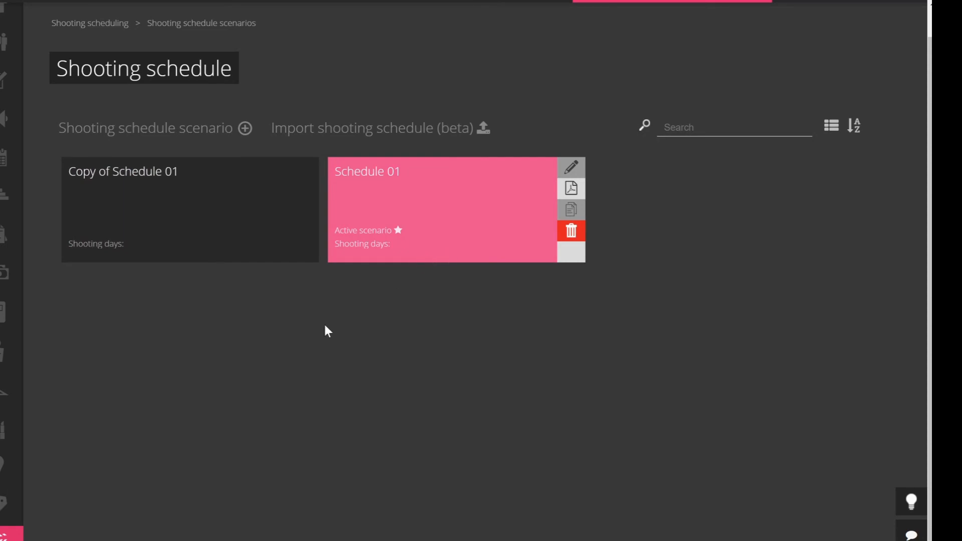
left_click(6, 358)
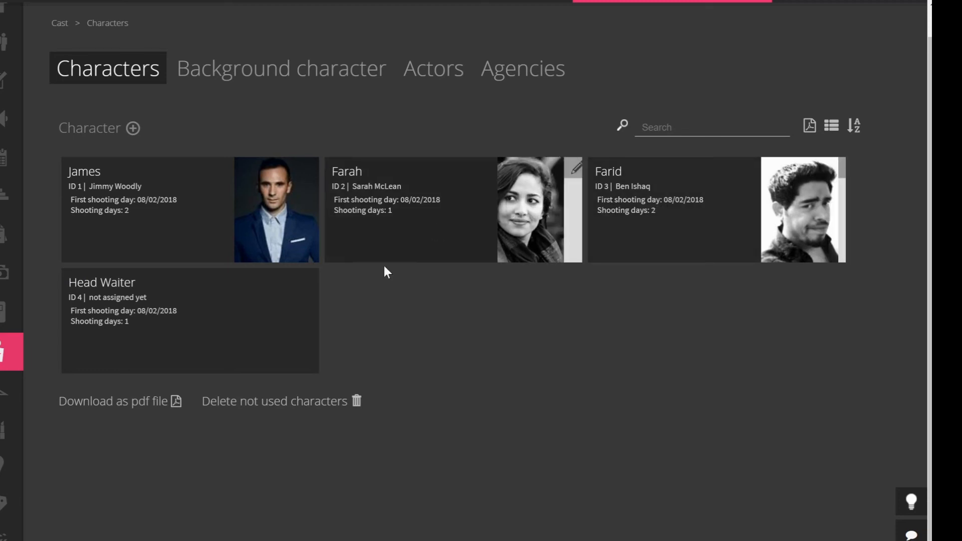
Show the Day Out of Days for James's actor: scenes 1, 2, 3, 5 over 08/02–08/03/2018.
left_click(139, 203)
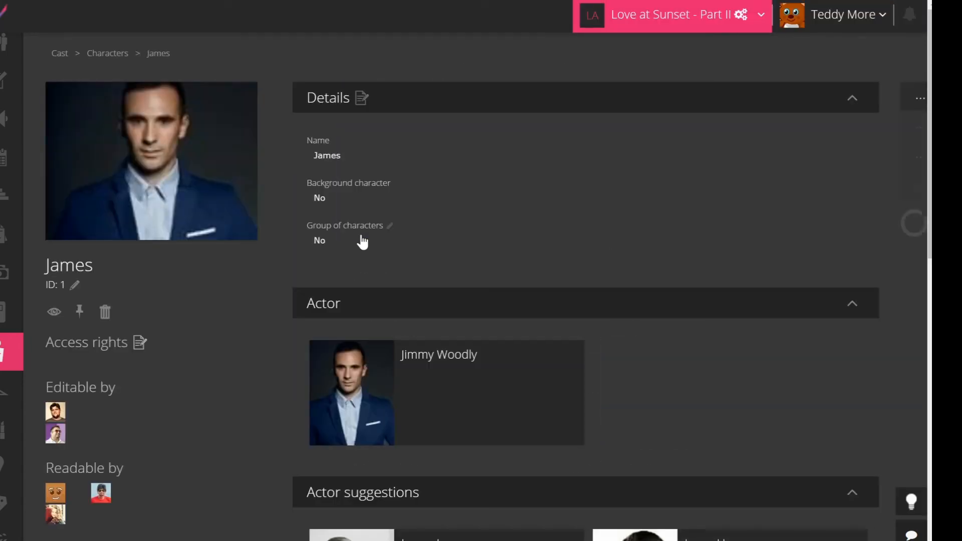
left_click(439, 383)
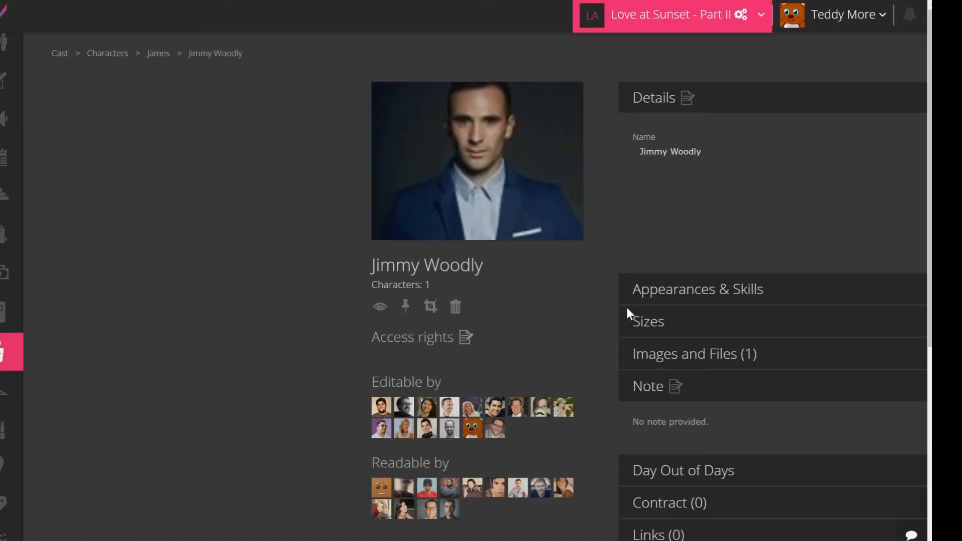
scroll(802, 225, "down", 3)
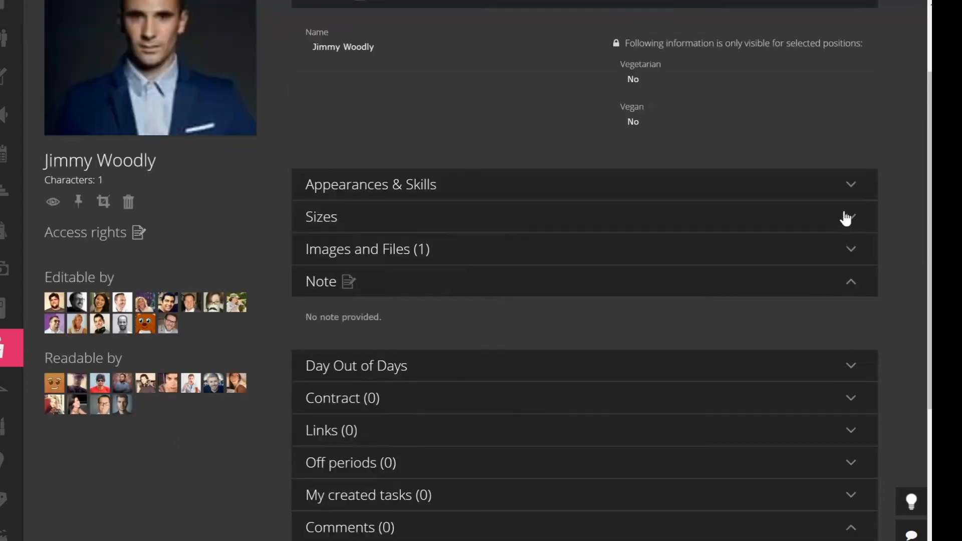
left_click(430, 331)
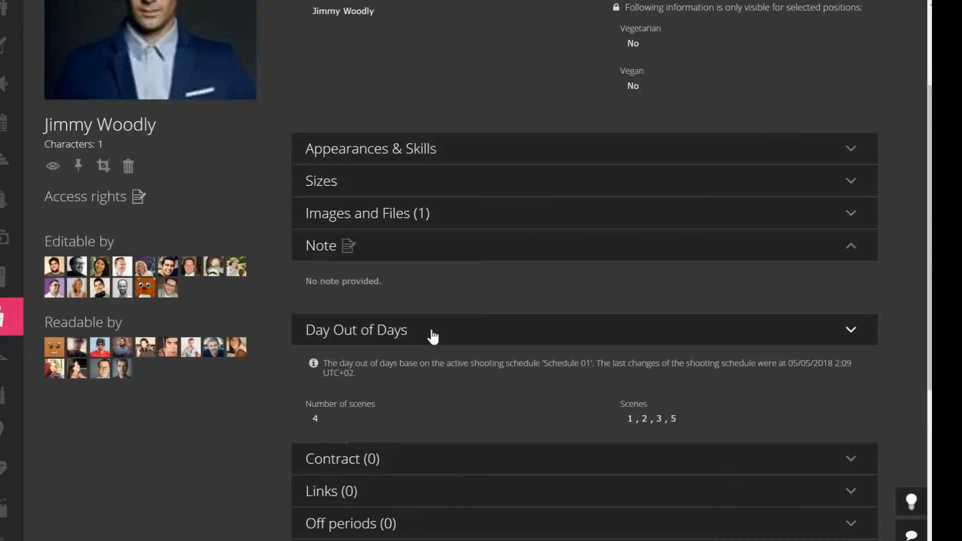
scroll(526, 421, "down", 3)
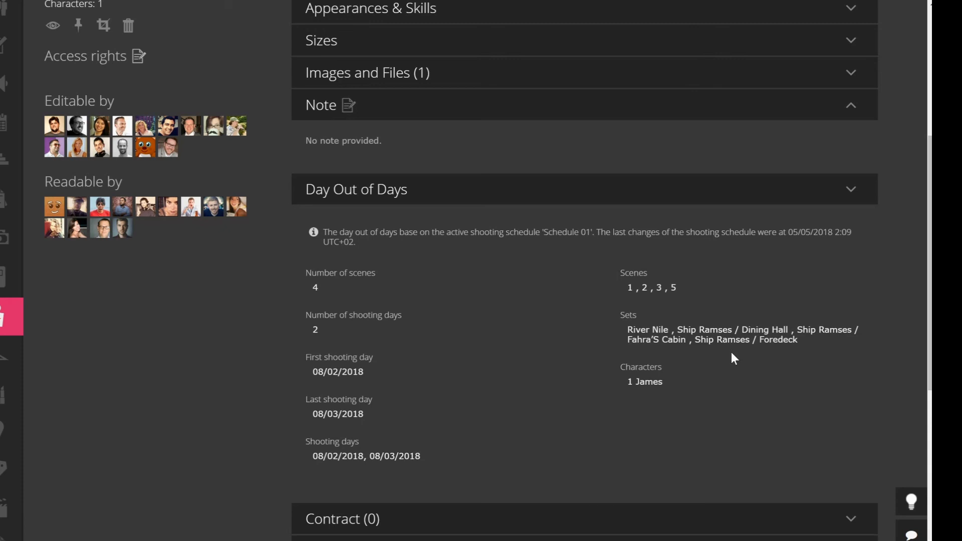
Show the Day Out of Days on James's Costumes page, spanning River Nile and three Ship Ramses sets.
mouse_move(20, 391)
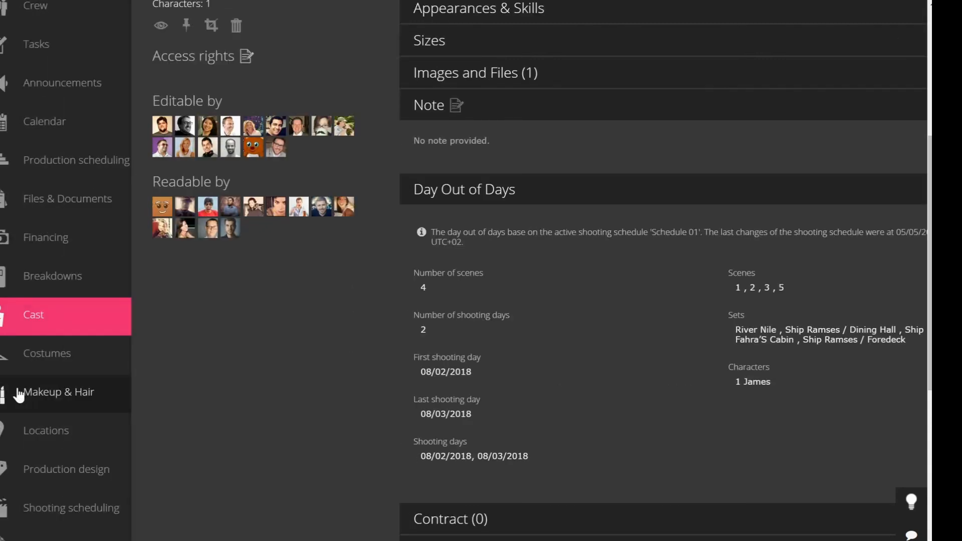
left_click(58, 361)
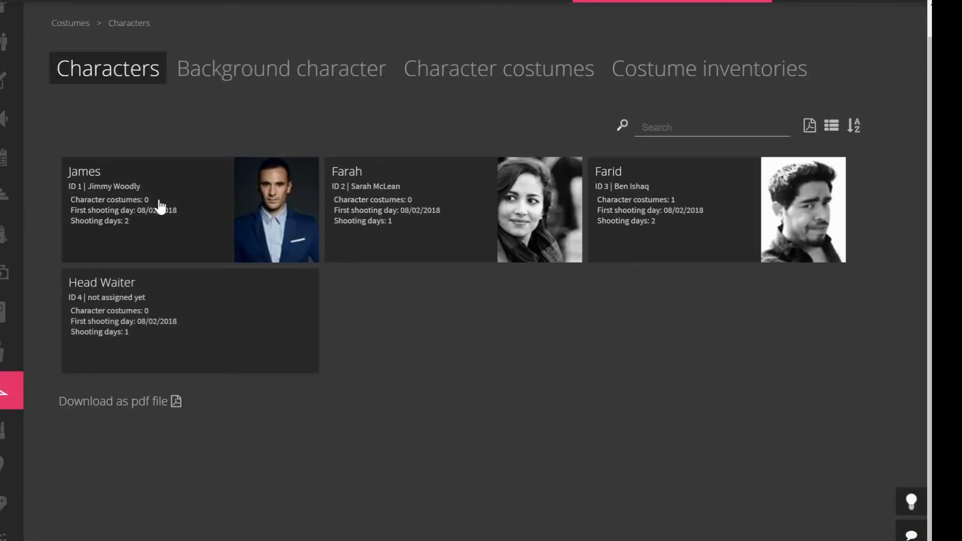
left_click(141, 219)
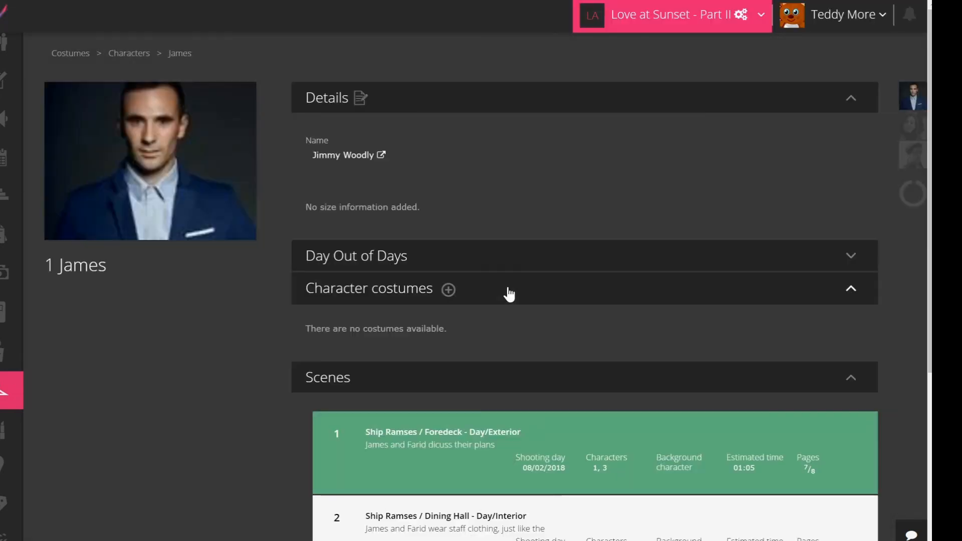
left_click(498, 259)
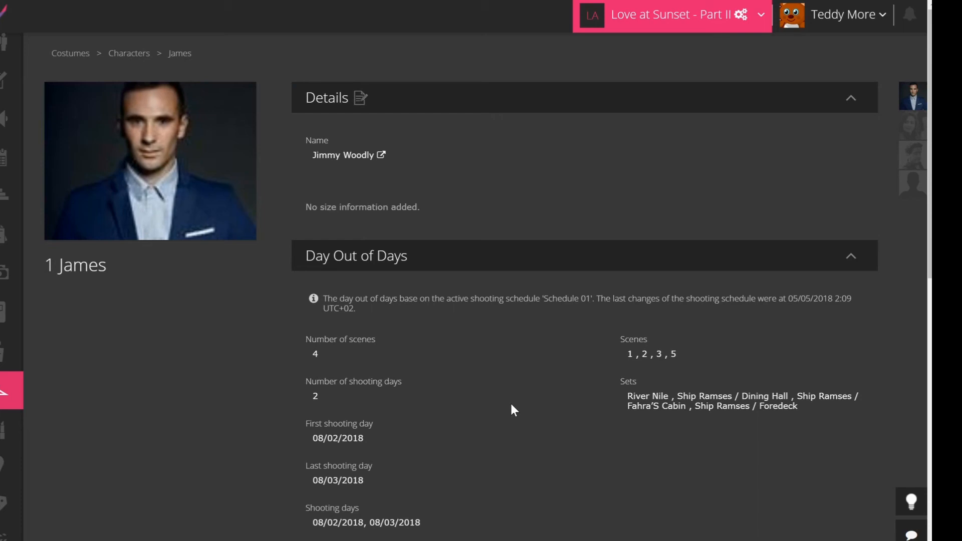
Go back to the Shooting scheduling scenarios from James's costume page.
mouse_move(41, 399)
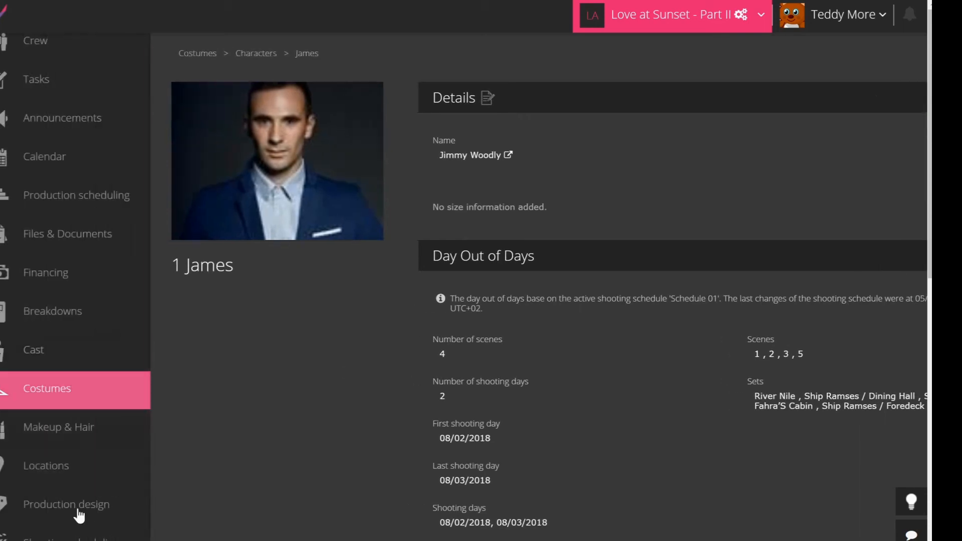
left_click(60, 534)
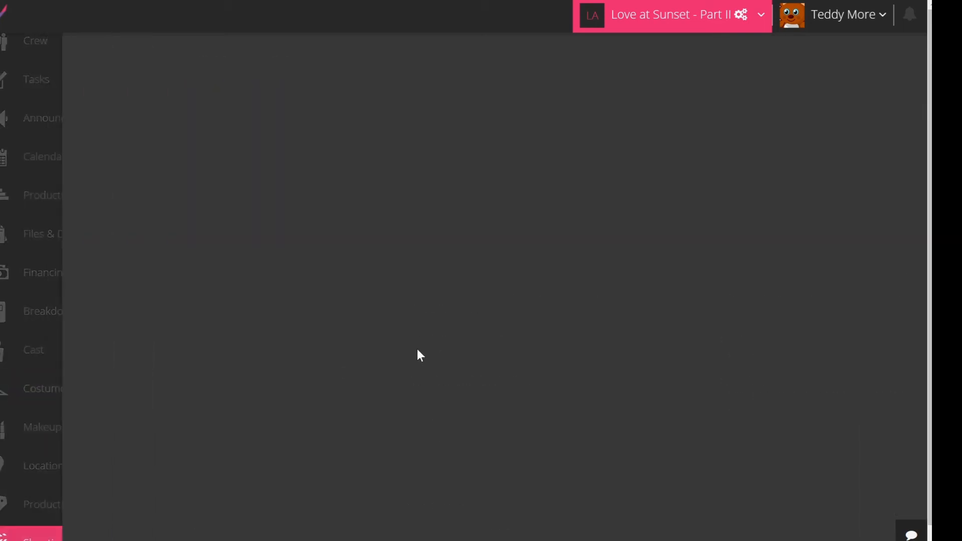